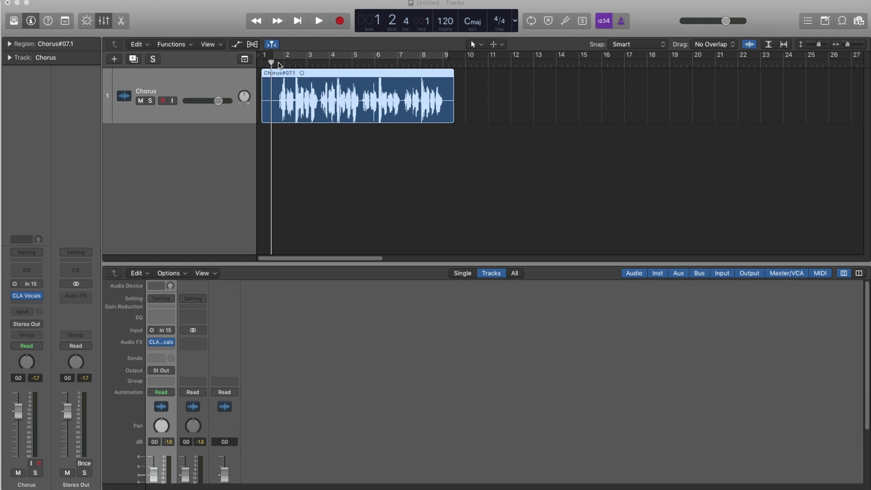
Play the Chorus vocal region up to about bar 5 to hear the dry recording
{"action": "left_click", "coordinate": [313, 148]}
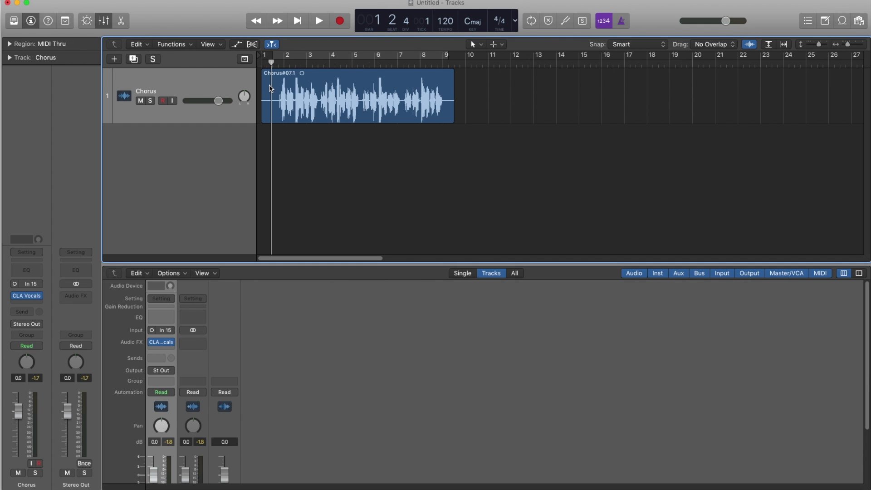
{"action": "key", "text": "space"}
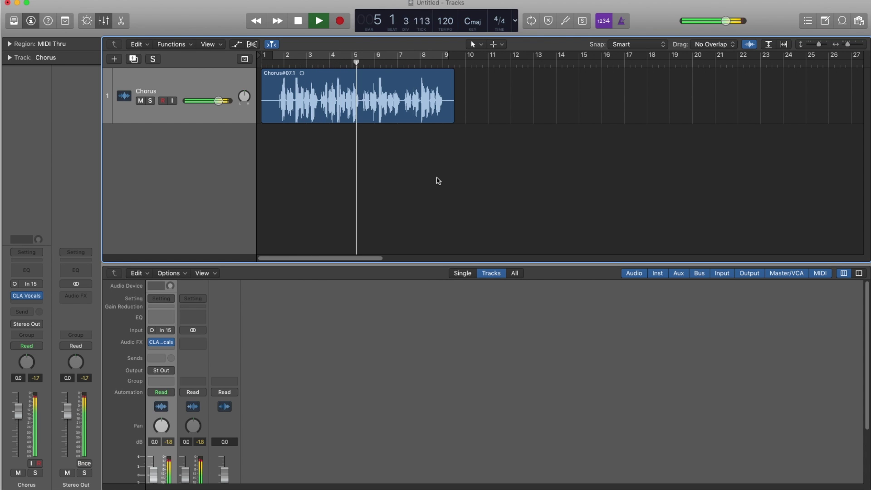
{"action": "key", "text": "space"}
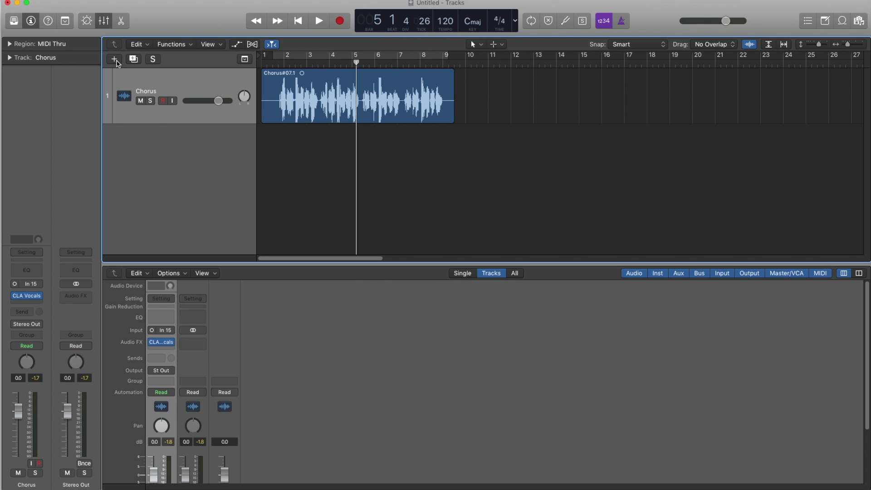
Create one new software instrument track with the default patch
{"action": "left_click", "coordinate": [114, 59]}
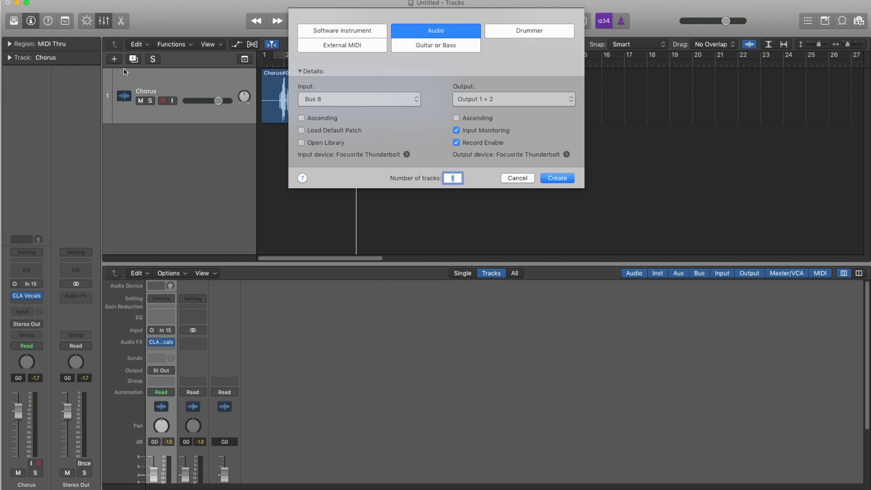
{"action": "left_click", "coordinate": [345, 33]}
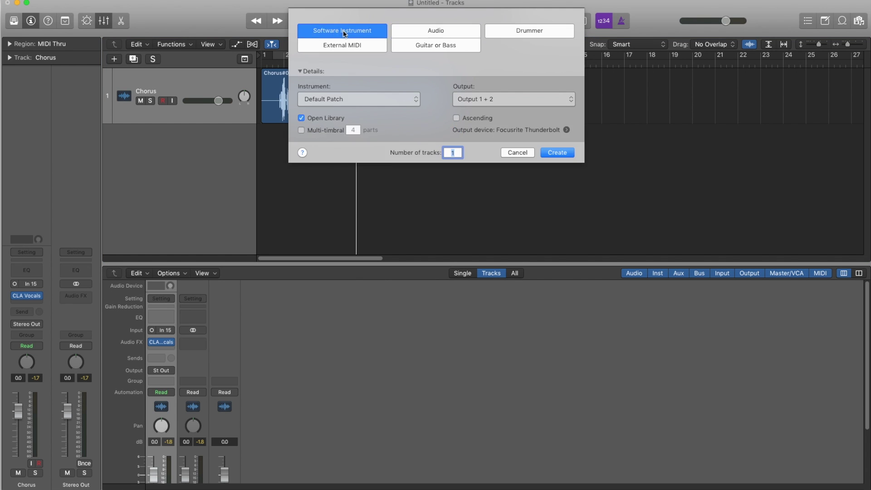
{"action": "left_click", "coordinate": [555, 152]}
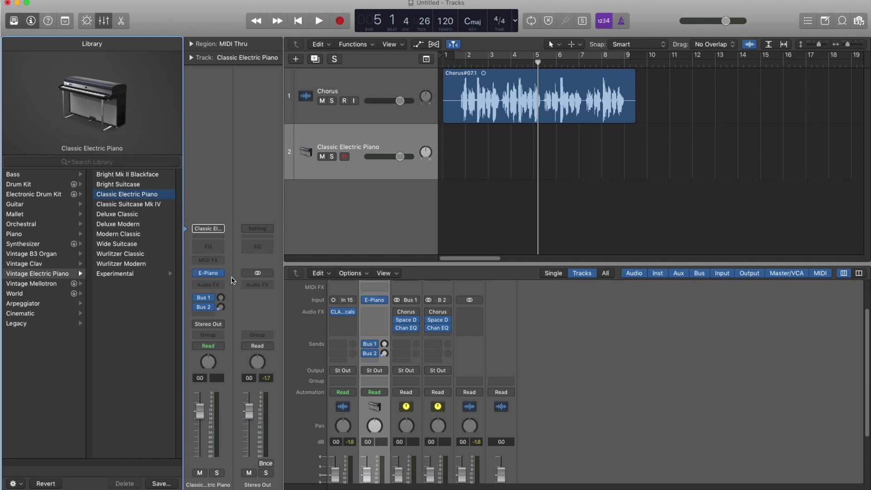
Replace the new track's electric piano instrument with the ES2 synthesizer and place its window clear of the track headers
{"action": "mouse_move", "coordinate": [195, 278]}
{"action": "left_click", "coordinate": [220, 274]}
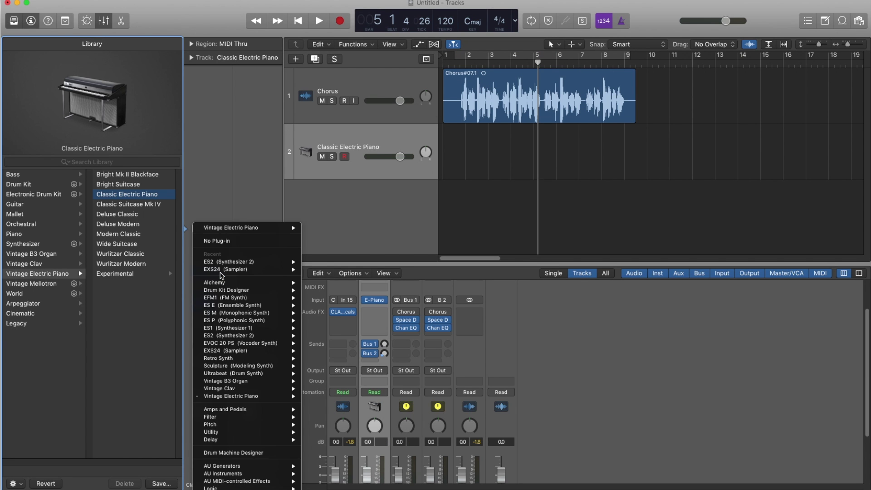
{"action": "mouse_move", "coordinate": [219, 264]}
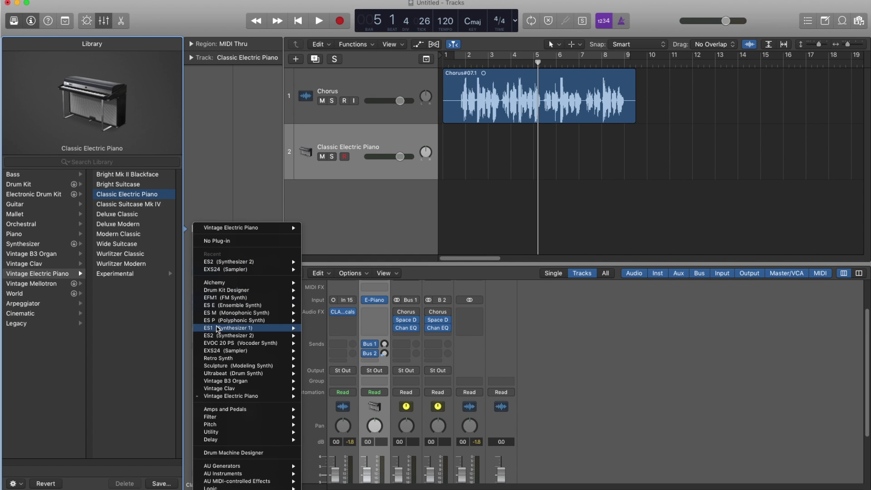
{"action": "mouse_move", "coordinate": [222, 336]}
{"action": "left_click", "coordinate": [320, 336]}
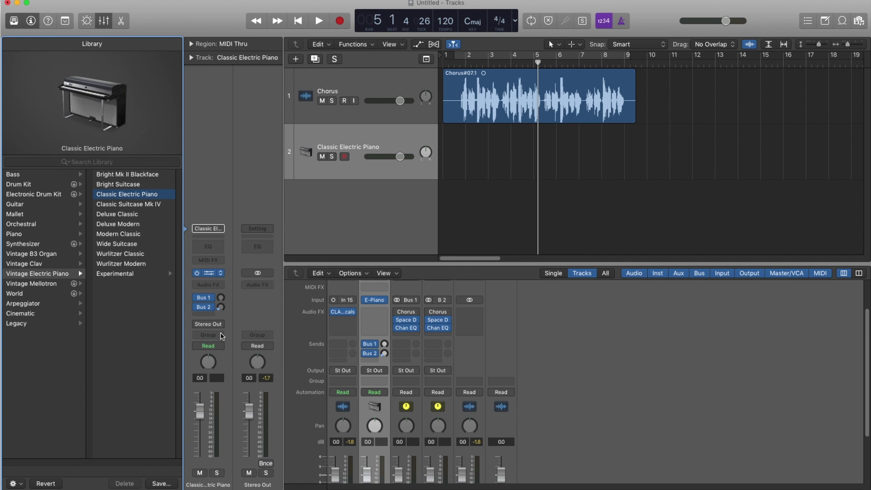
{"action": "left_click_drag", "start_coordinate": [340, 206], "coordinate": [681, 181]}
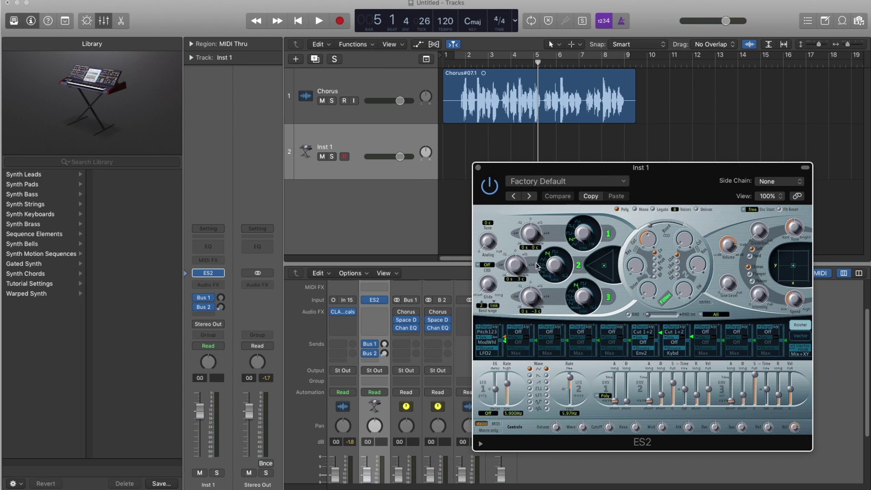
Turn off ES2 oscillators 1 and 2 and set oscillator 3 to the noise waveform
{"action": "left_click", "coordinate": [608, 234]}
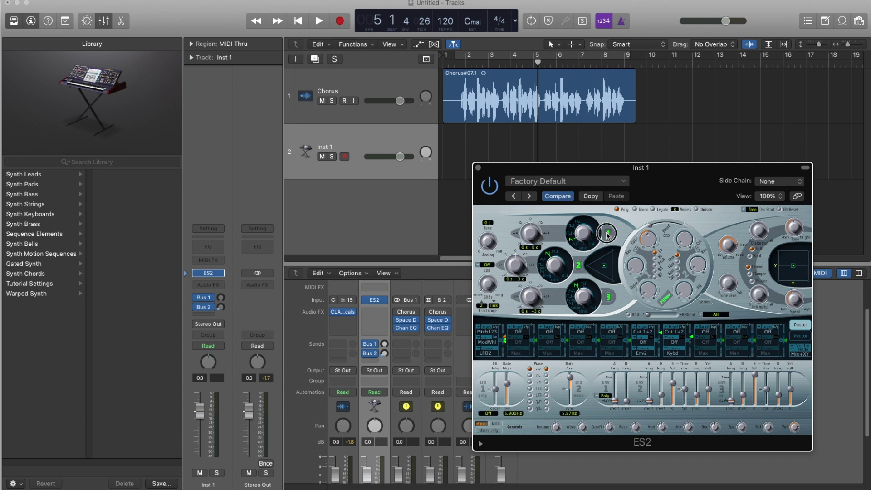
{"action": "left_click", "coordinate": [578, 268]}
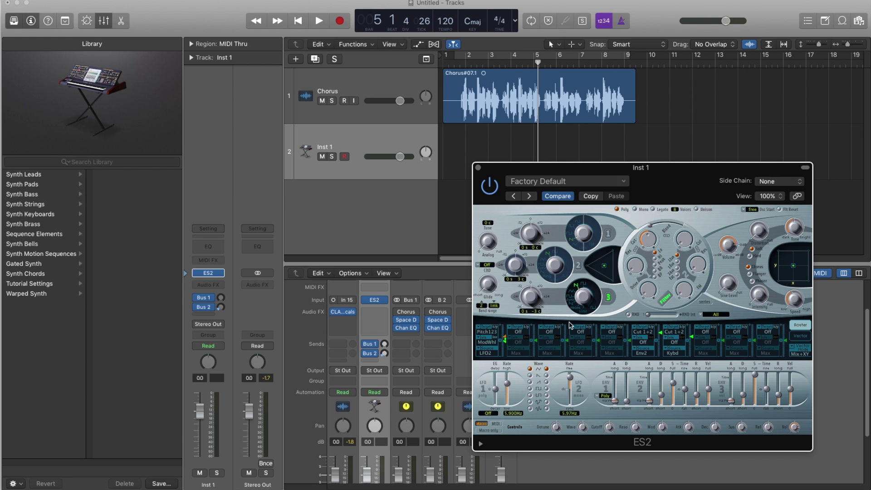
{"action": "left_click", "coordinate": [576, 311]}
Record a sustained ES2 noise note on the Inst 1 track from bar 1 to the end of the Chorus region
{"action": "left_click", "coordinate": [256, 1]}
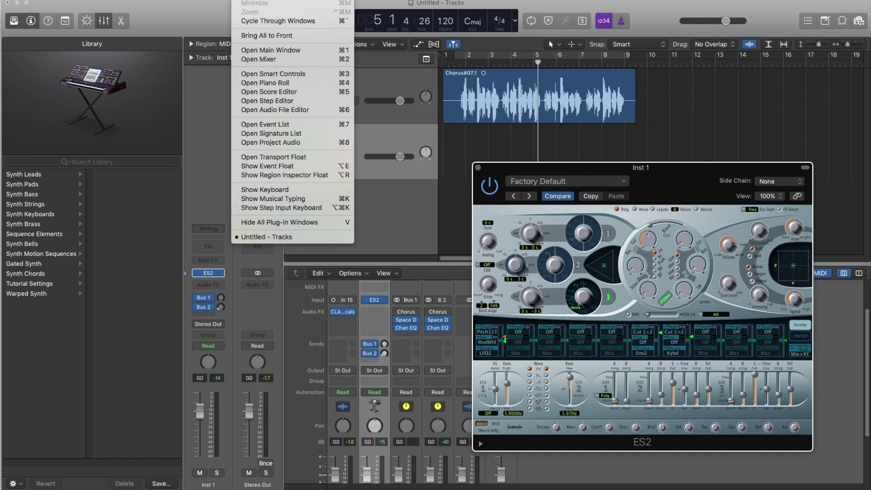
{"action": "left_click", "coordinate": [493, 141]}
{"action": "left_click_drag", "start_coordinate": [588, 173], "coordinate": [628, 183]}
{"action": "left_click", "coordinate": [443, 57]}
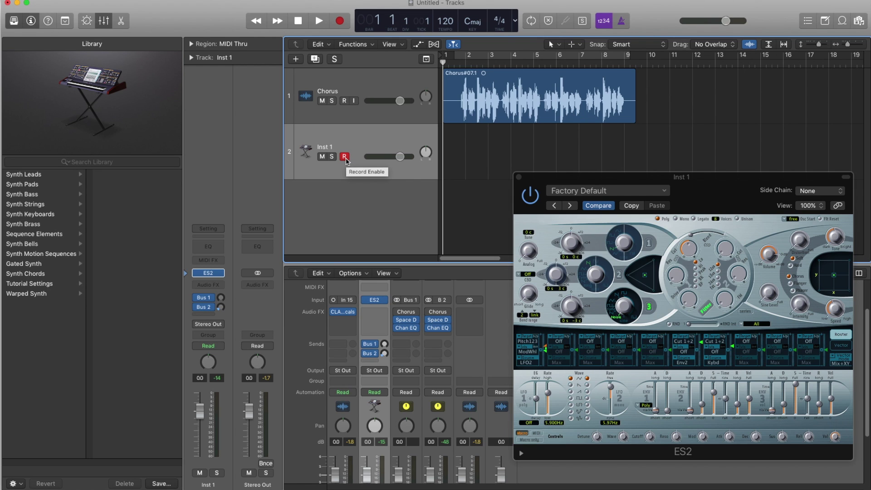
{"action": "key", "text": "space"}
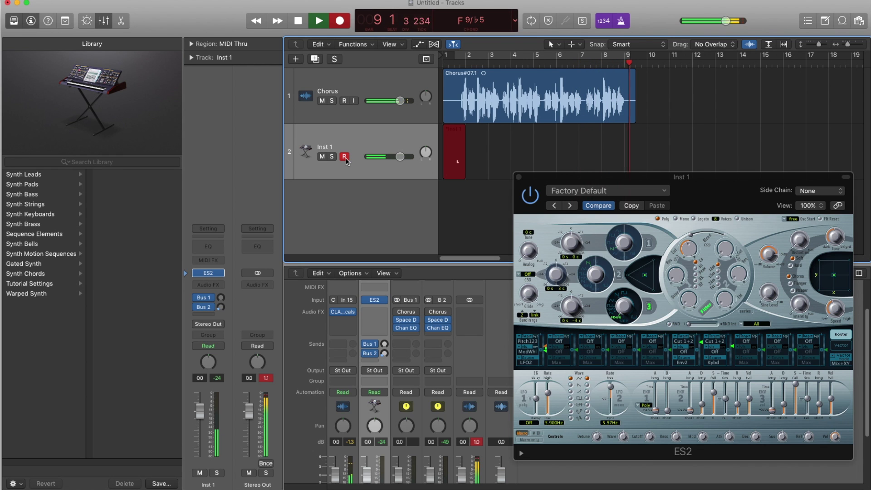
{"action": "key", "text": "space"}
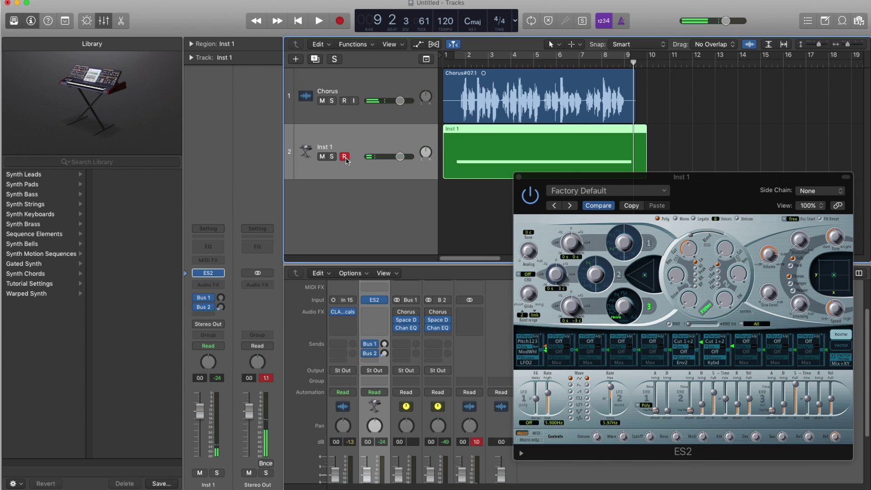
Trim the start and end of the recorded Inst 1 region so it lies just inside the Chorus region
{"action": "left_click_drag", "start_coordinate": [695, 181], "coordinate": [634, 203]}
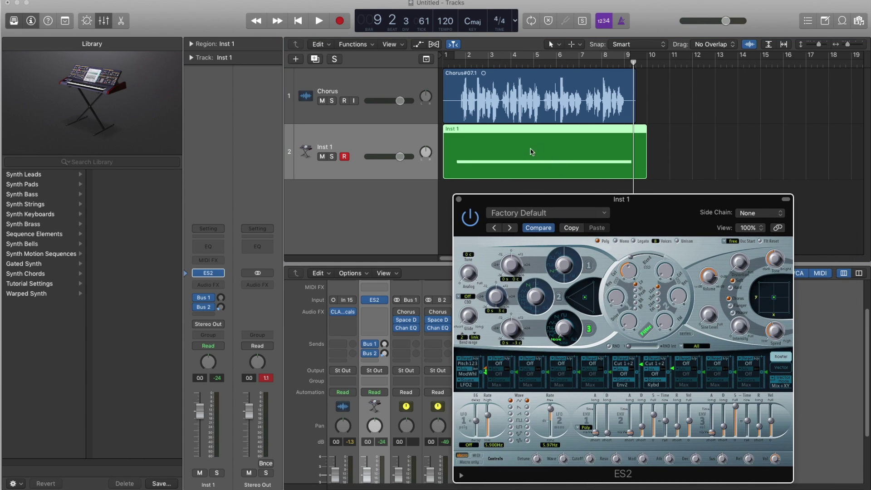
{"action": "left_click", "coordinate": [690, 173]}
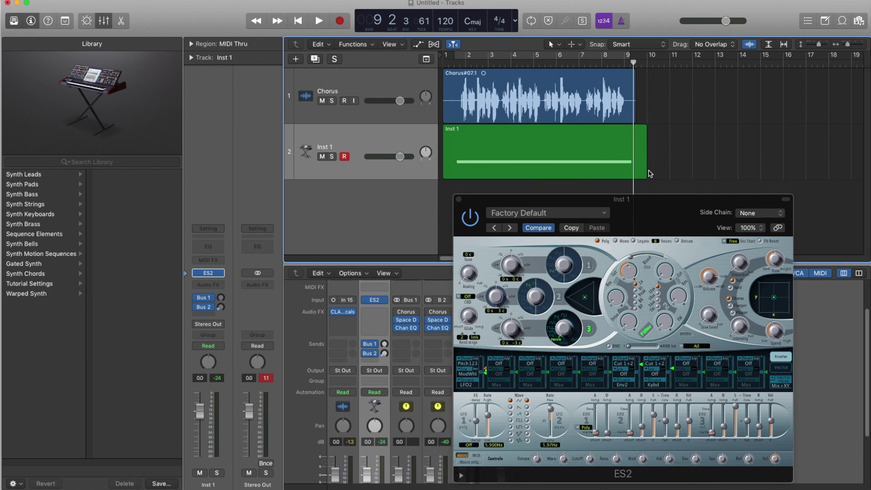
{"action": "left_click_drag", "start_coordinate": [646, 173], "coordinate": [629, 171]}
{"action": "left_click_drag", "start_coordinate": [444, 171], "coordinate": [499, 162]}
Bounce the Inst 1 region in place to a new track, leaving the source as is, and close the ES2 window
{"action": "right_click", "coordinate": [545, 151]}
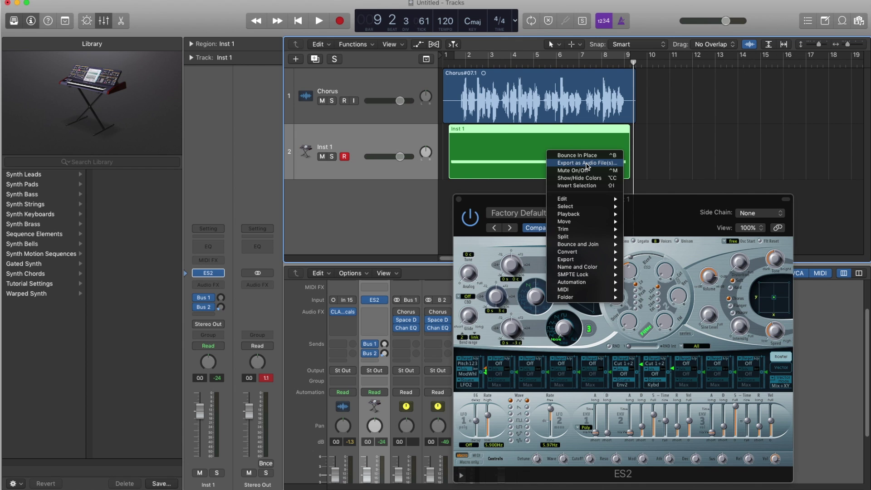
{"action": "left_click", "coordinate": [585, 156]}
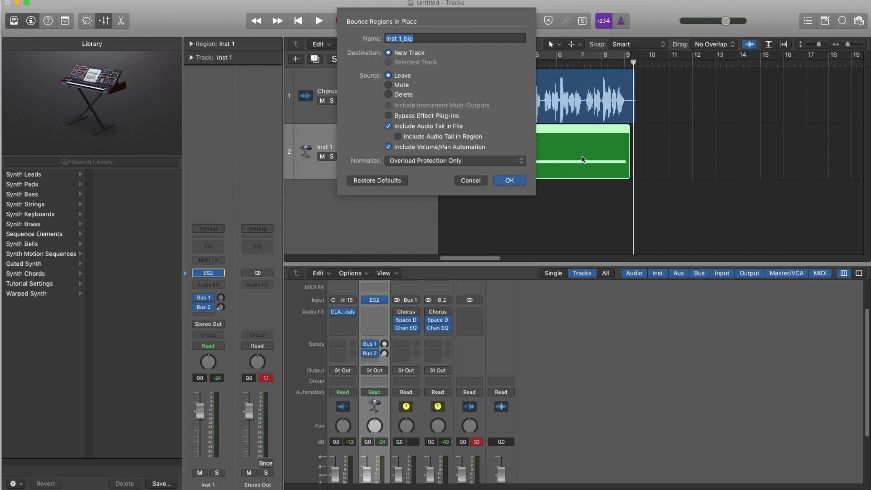
{"action": "left_click", "coordinate": [510, 182]}
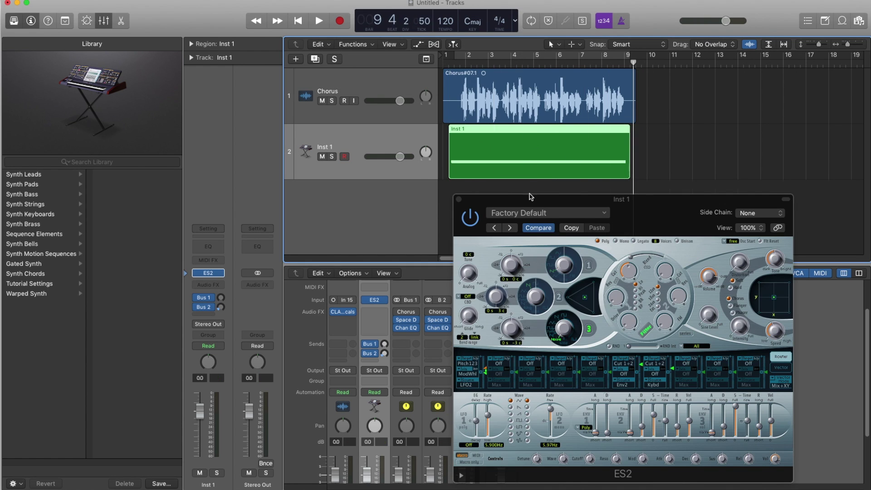
{"action": "left_click", "coordinate": [459, 200]}
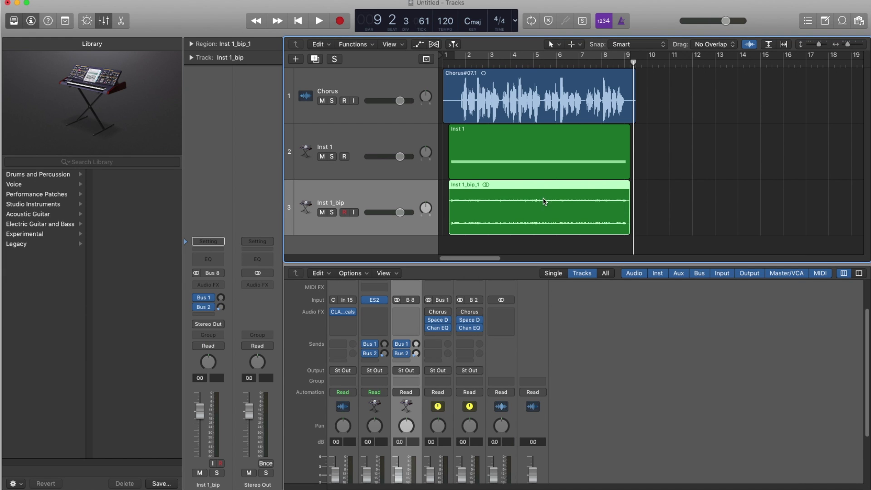
Delete the original Inst 1 MIDI region and its instrument track
{"action": "left_click", "coordinate": [534, 162]}
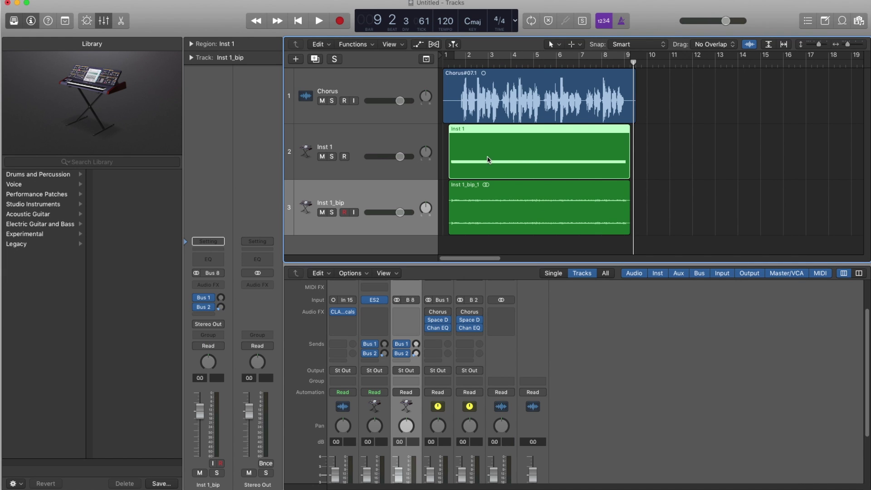
{"action": "key", "text": "BackSpace"}
{"action": "left_click", "coordinate": [385, 133]}
{"action": "key", "text": "super+BackSpace"}
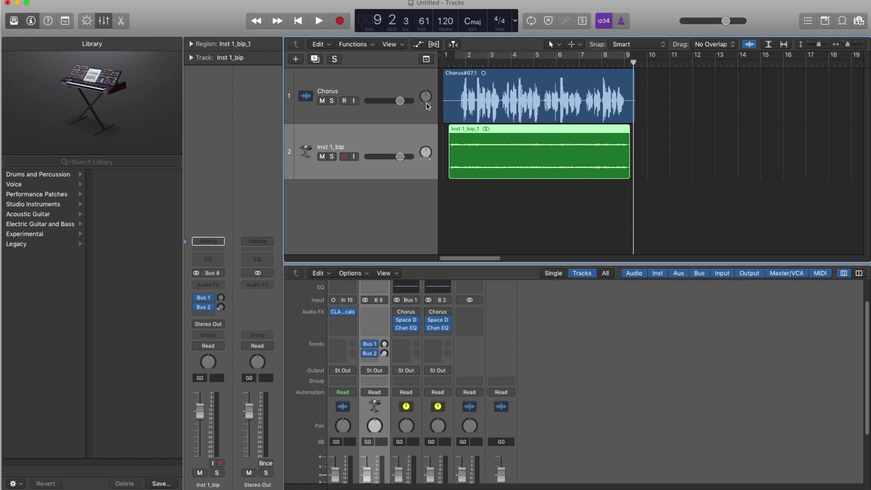
Play the bounced noise track in solo from about bar 2, and turn solo off once it has been heard
{"action": "left_click", "coordinate": [331, 156]}
{"action": "double_click", "coordinate": [470, 60]}
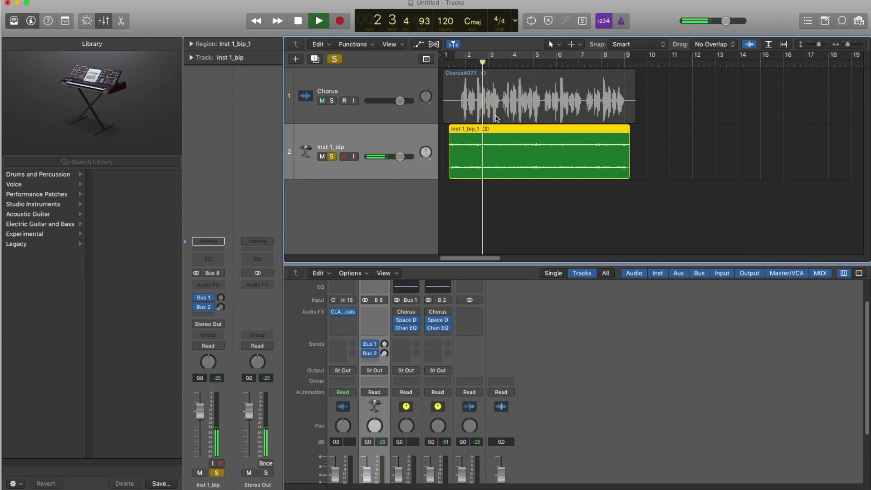
{"action": "key", "text": "space"}
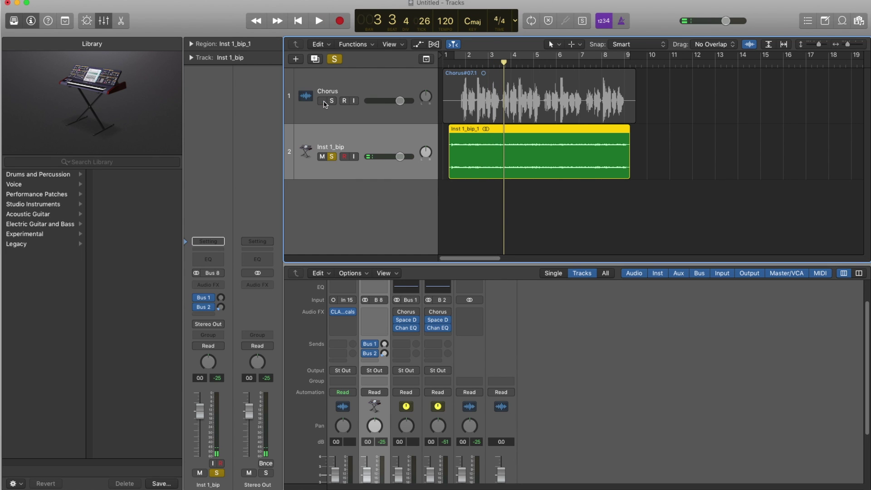
{"action": "left_click", "coordinate": [331, 156]}
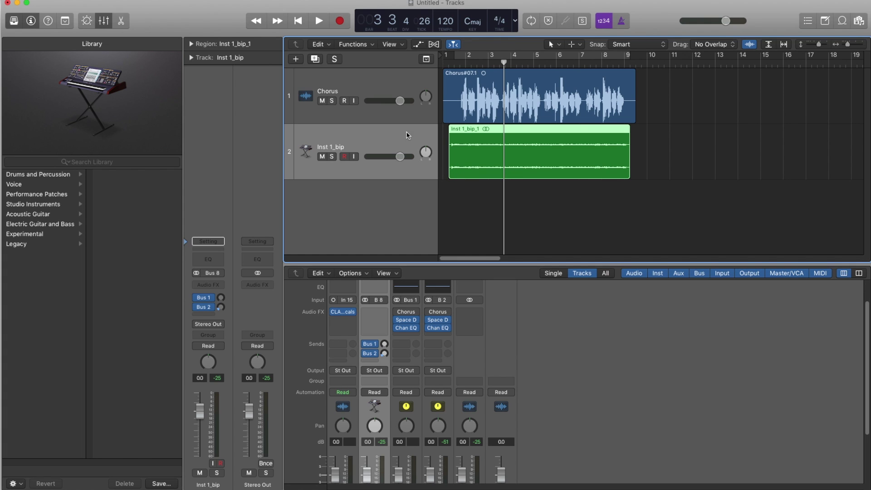
Rename the bounced audio track as WhiteNoise
{"action": "double_click", "coordinate": [337, 149]}
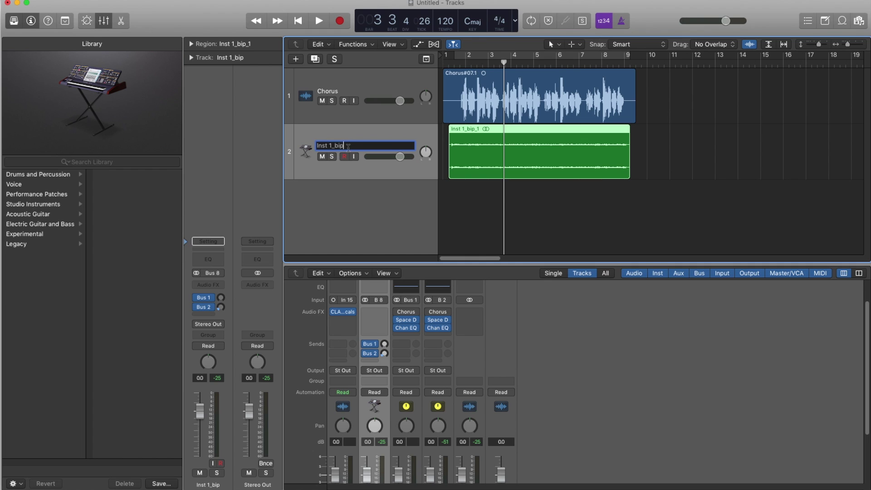
{"action": "type", "text": "WhiteNoise"}
{"action": "key", "text": "Return"}
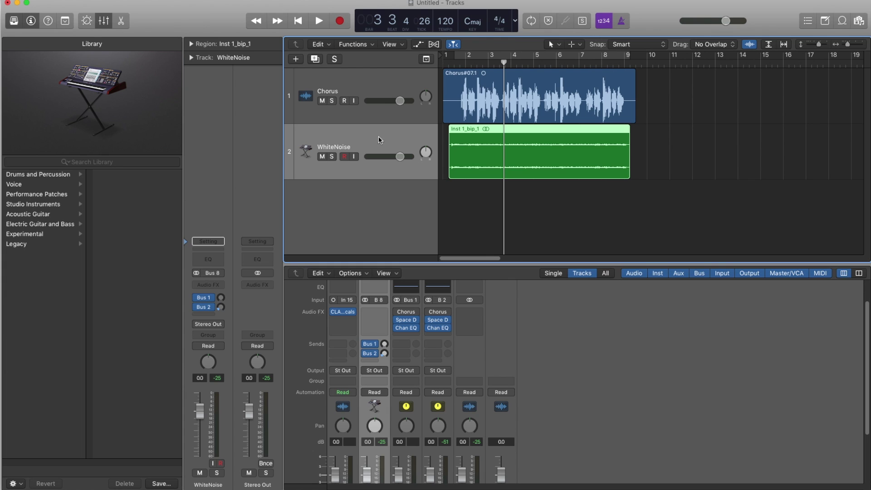
Insert the stereo EVOC 20 TrackOscillator effect on the WhiteNoise track and enlarge its window to 155%
{"action": "left_click", "coordinate": [219, 286]}
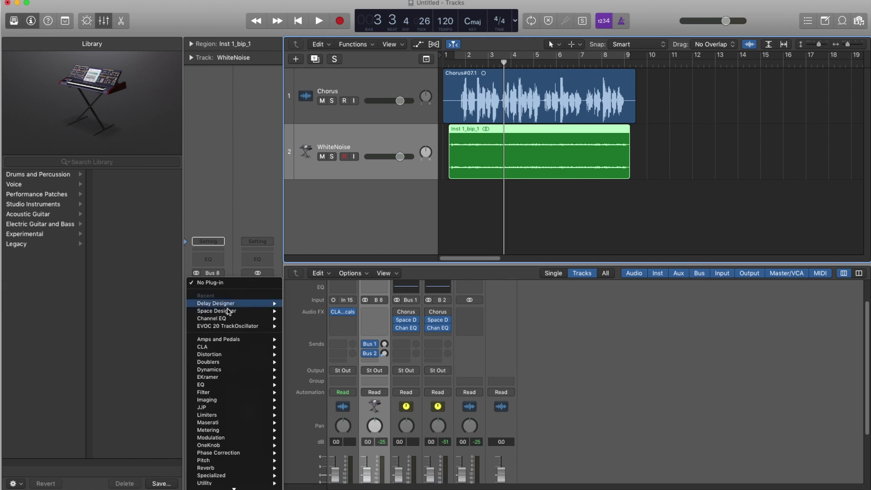
{"action": "scroll", "coordinate": [223, 313], "scroll_direction": "down", "scroll_amount": 3}
{"action": "mouse_move", "coordinate": [220, 489]}
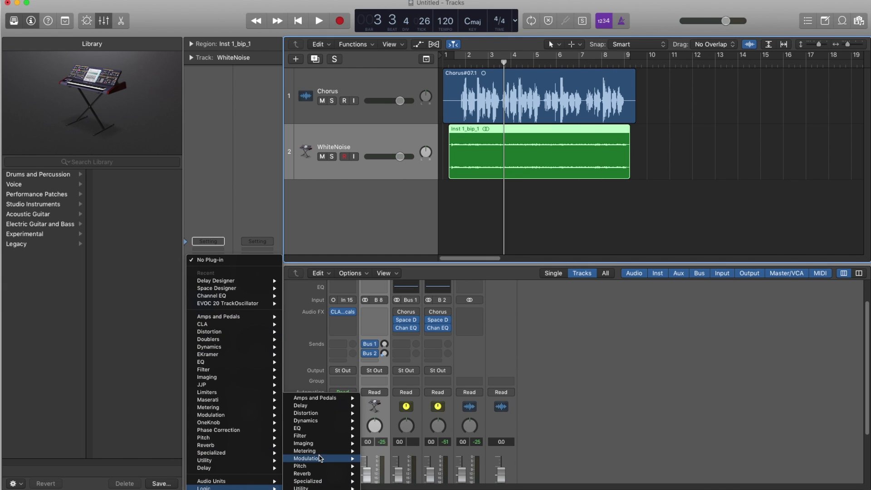
{"action": "mouse_move", "coordinate": [320, 427]}
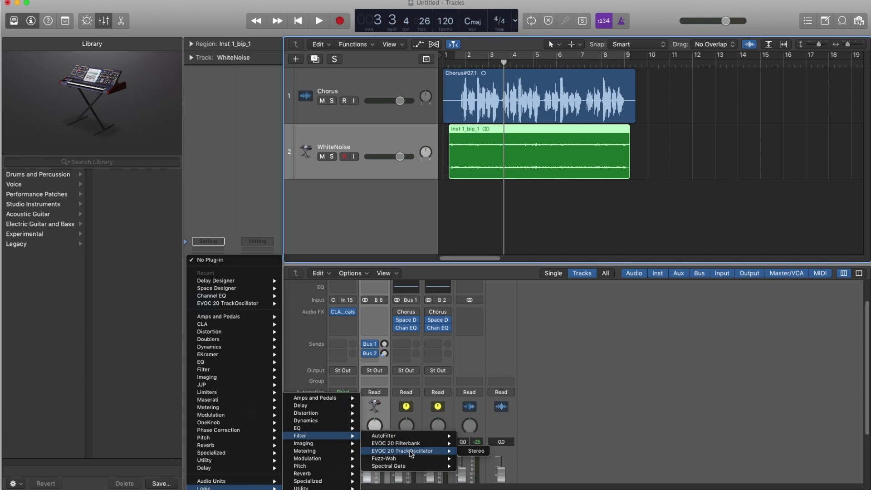
{"action": "left_click", "coordinate": [411, 453]}
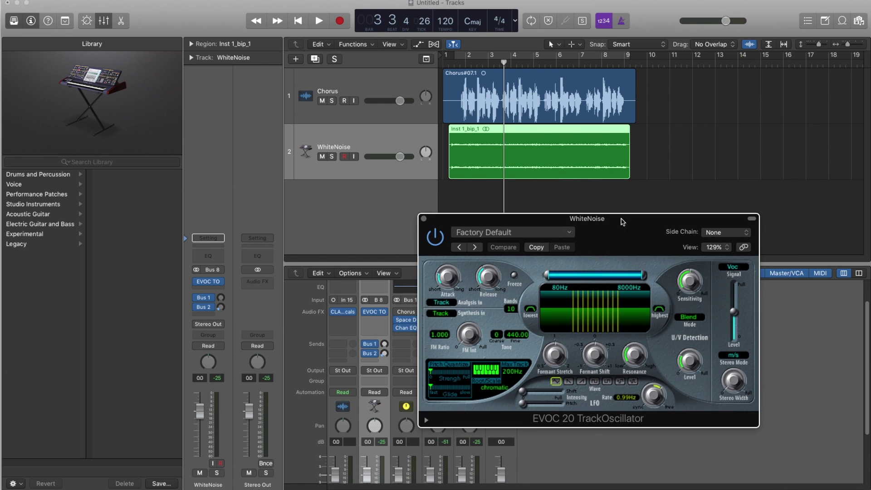
{"action": "left_click_drag", "start_coordinate": [758, 426], "coordinate": [822, 463]}
{"action": "left_click_drag", "start_coordinate": [679, 229], "coordinate": [699, 217]}
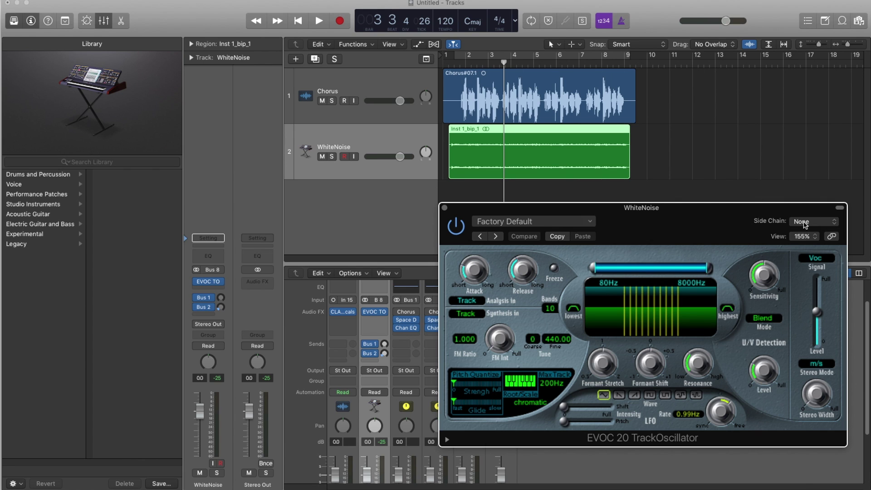
Set the EVOC 20 side chain to Audio 15 - Chorus and Analysis In to SideCh, leaving Synthesis In on Track
{"action": "left_click", "coordinate": [806, 222]}
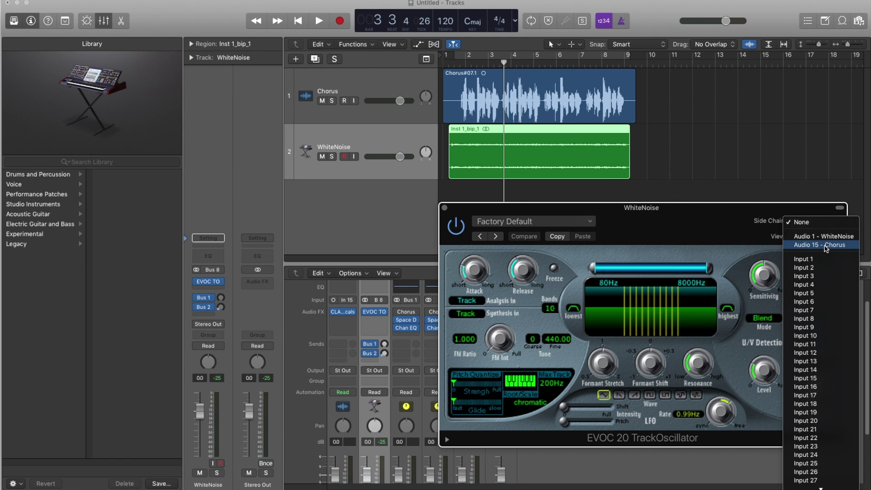
{"action": "left_click", "coordinate": [825, 249]}
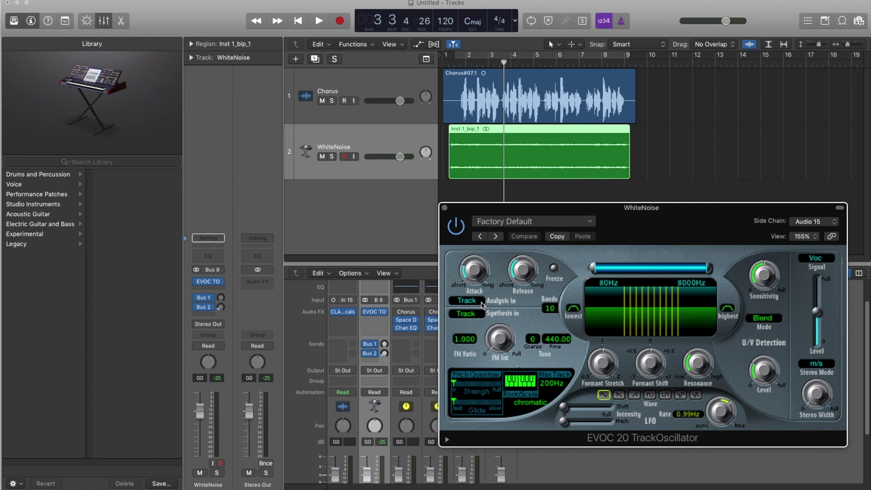
{"action": "left_click", "coordinate": [482, 301]}
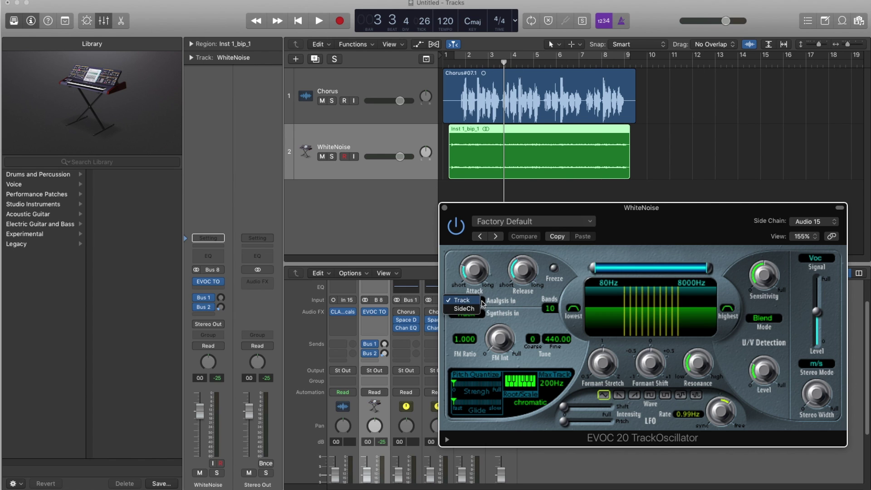
{"action": "left_click", "coordinate": [503, 303]}
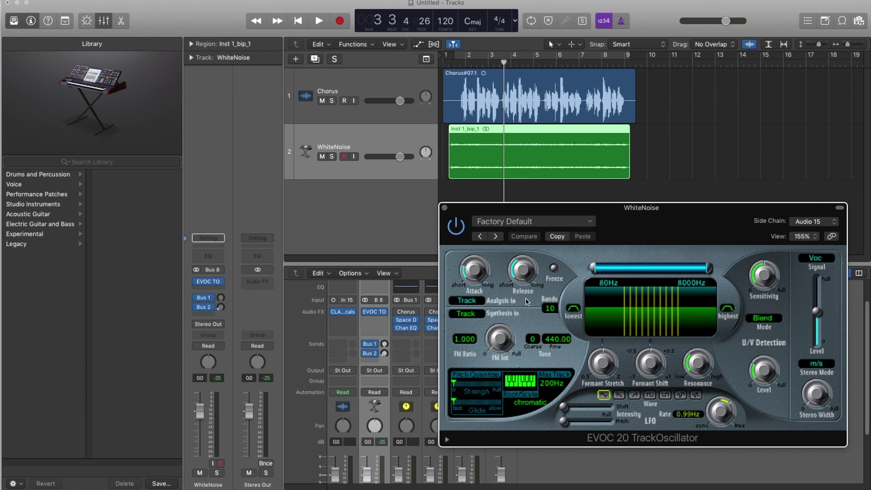
{"action": "left_click", "coordinate": [482, 302]}
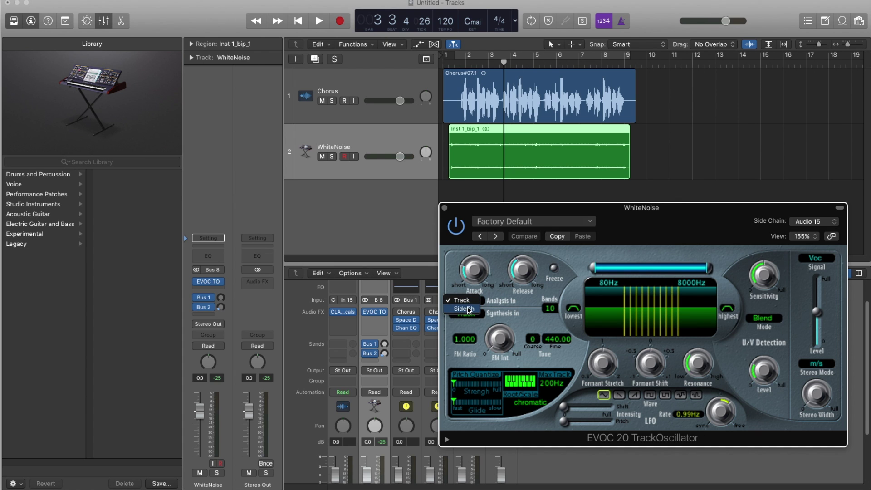
{"action": "left_click", "coordinate": [468, 310]}
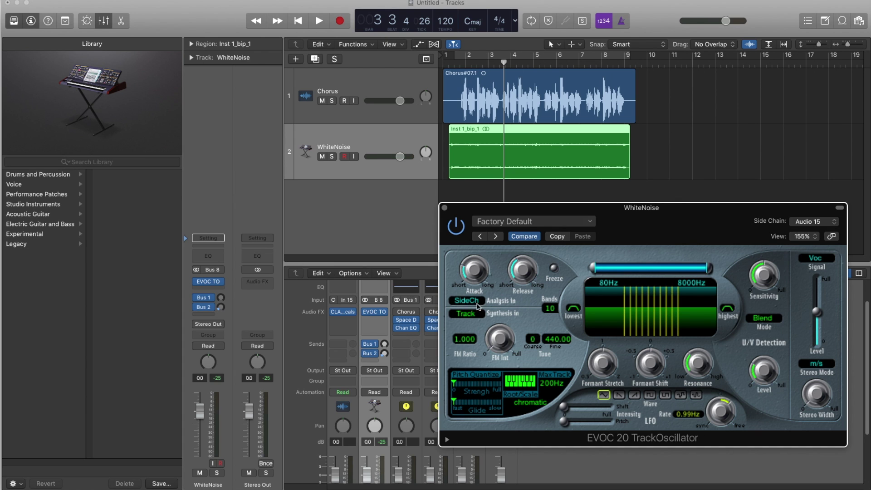
{"action": "left_click", "coordinate": [475, 314]}
{"action": "left_click", "coordinate": [498, 307]}
Play both tracks together from just before bar 2 to hear the processed noise, and return the playhead there
{"action": "left_click", "coordinate": [459, 65]}
{"action": "key", "text": "space"}
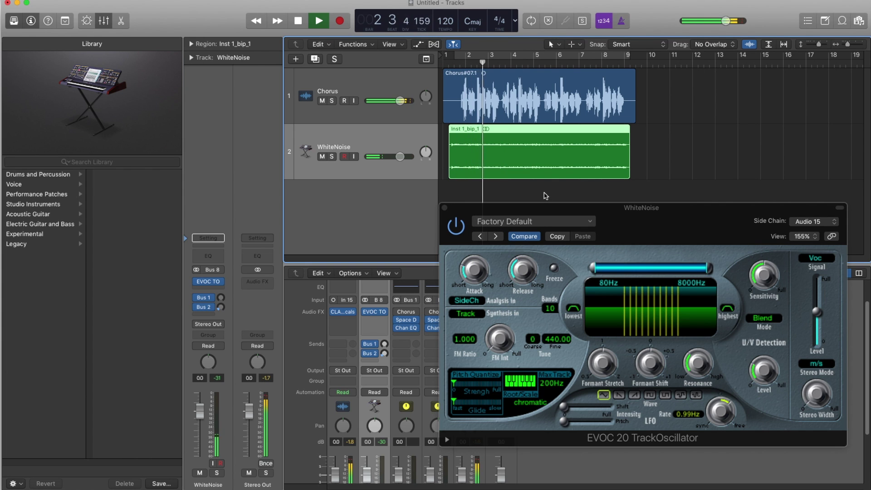
{"action": "key", "text": "space"}
{"action": "left_click", "coordinate": [462, 66]}
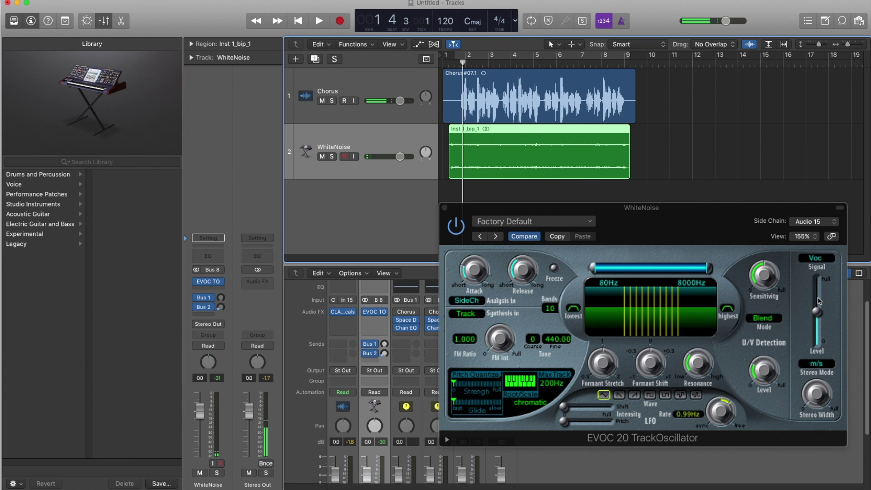
Raise the EVOC 20 output signal level slightly and listen from just before bar 2, soloing the WhiteNoise track during playback
{"action": "left_click", "coordinate": [768, 369]}
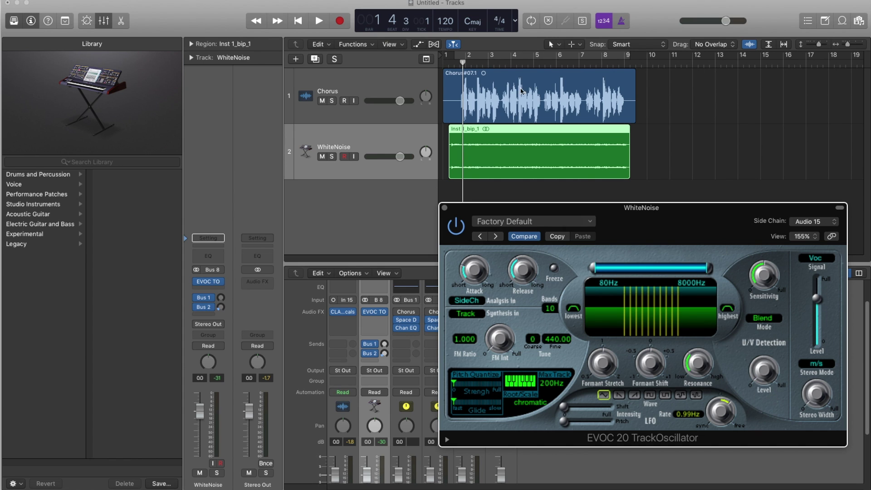
{"action": "key", "text": "space"}
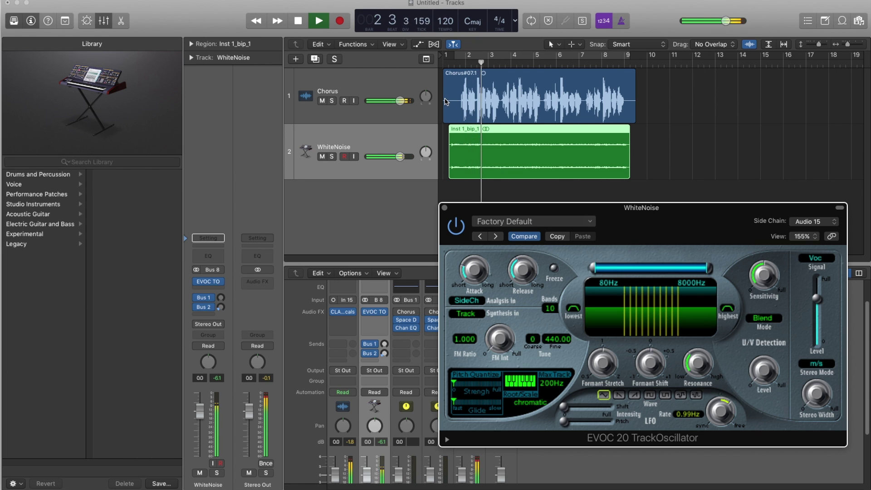
{"action": "left_click", "coordinate": [332, 157]}
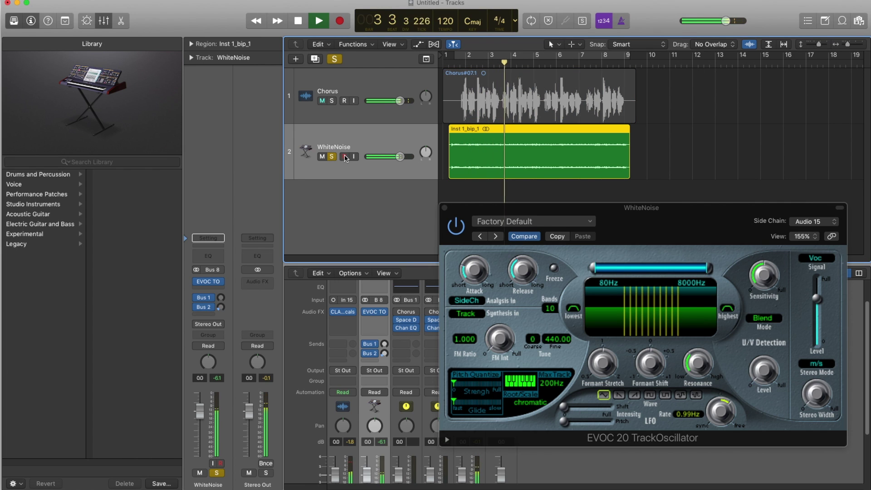
{"action": "left_click", "coordinate": [346, 158]}
{"action": "key", "text": "space"}
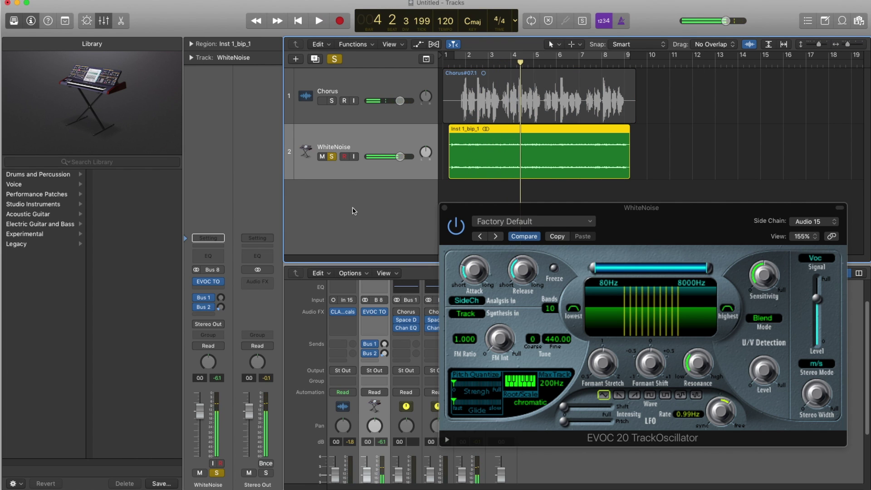
Set the number of Bands in the EVOC 20 to 20
{"action": "double_click", "coordinate": [550, 310]}
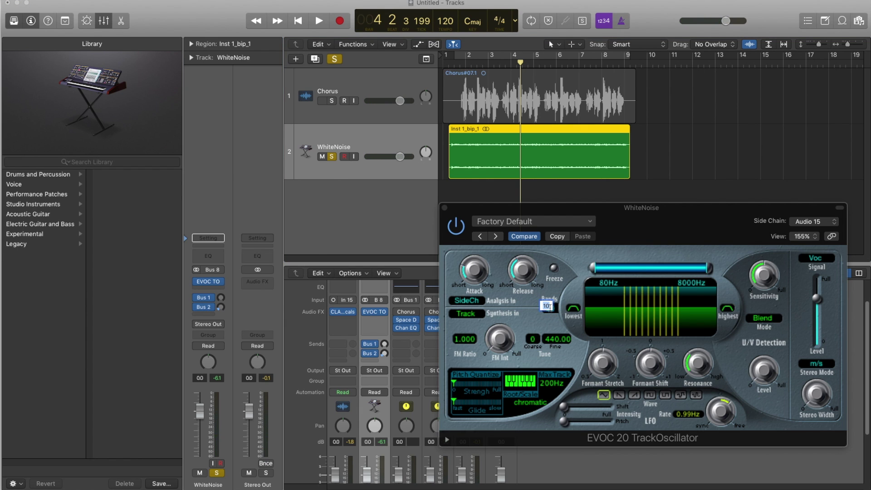
{"action": "type", "text": "20"}
{"action": "key", "text": "Return"}
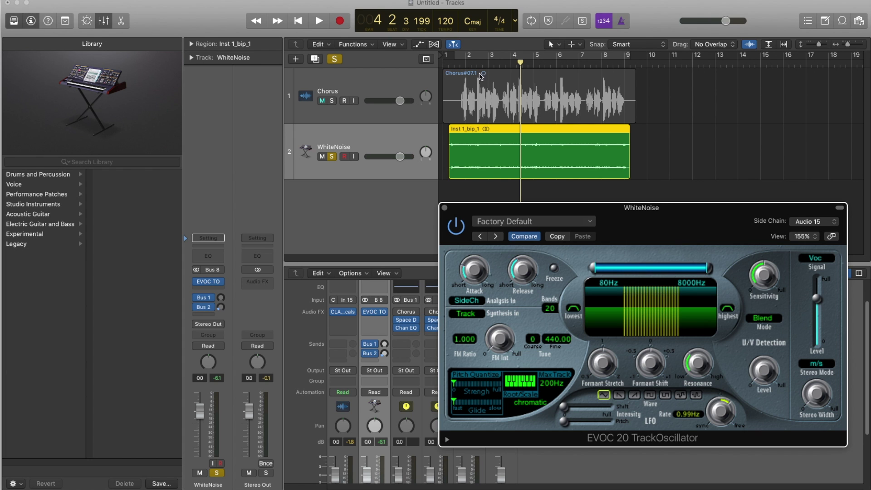
Lower the EVOC 20 Formant Shift slightly below 0 while playing the soloed noise track from about bar 2
{"action": "double_click", "coordinate": [469, 64]}
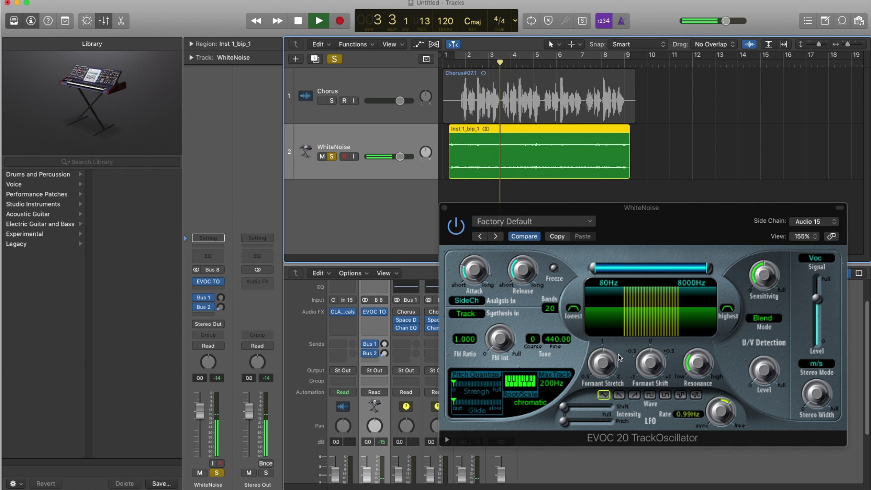
{"action": "left_click", "coordinate": [652, 364]}
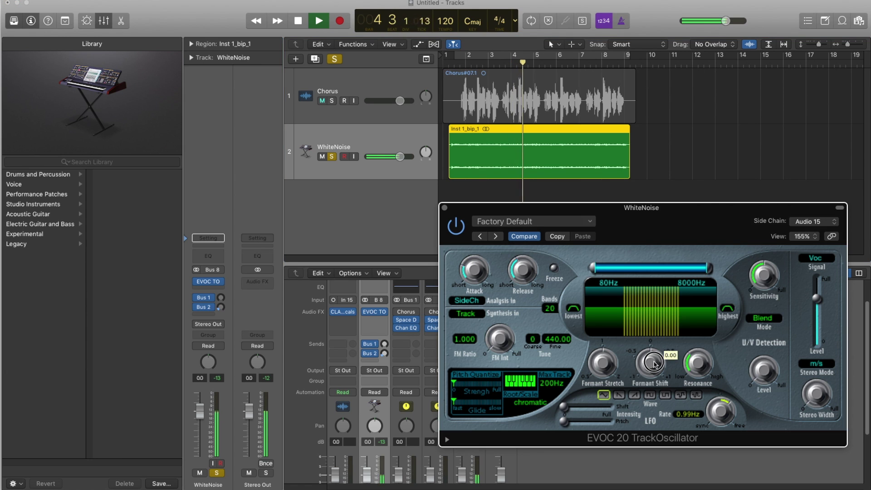
{"action": "left_click_drag", "start_coordinate": [653, 365], "coordinate": [654, 369]}
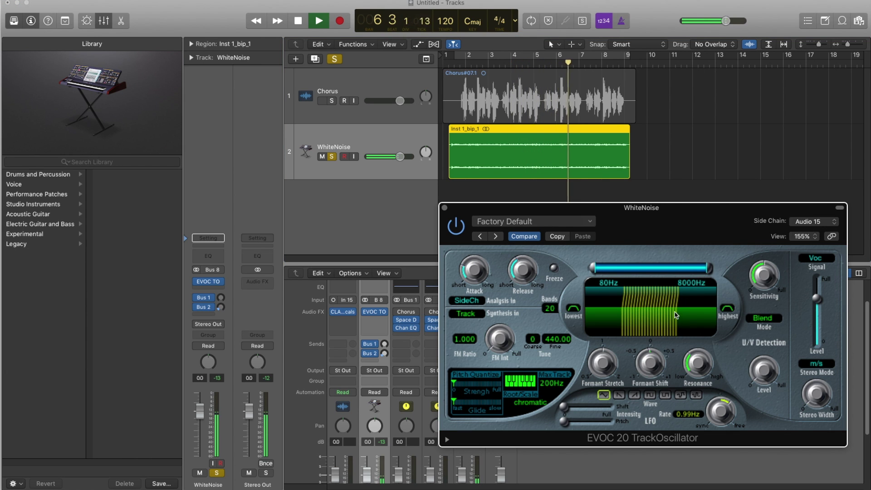
{"action": "key", "text": "space"}
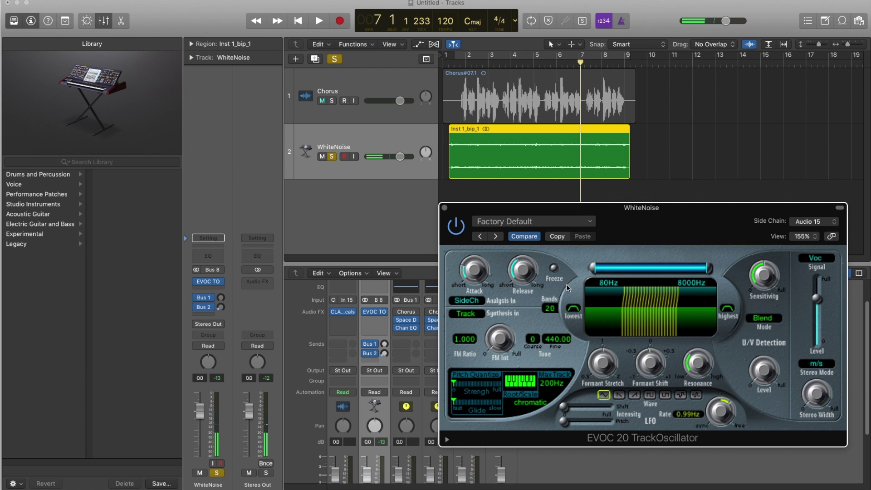
Lengthen the EVOC 20 Release slightly and play the soloed noise track from bar 2 beat 3 to hear it
{"action": "left_click", "coordinate": [478, 67]}
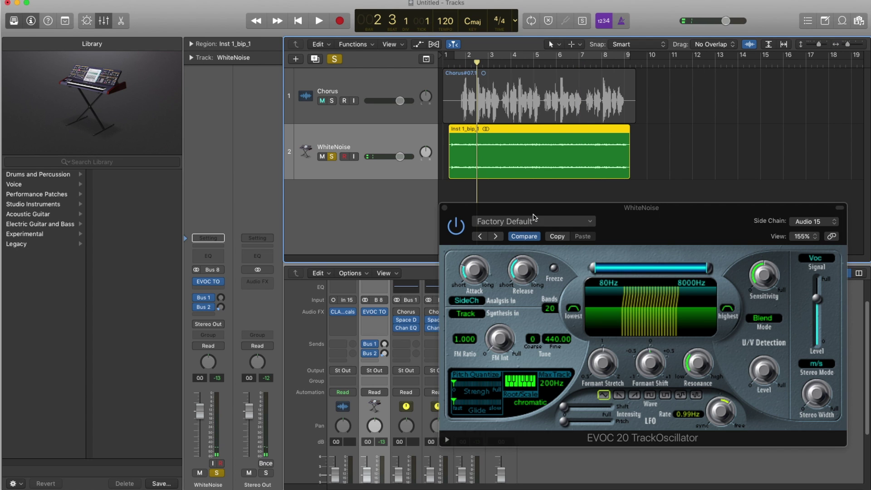
{"action": "left_click_drag", "start_coordinate": [529, 275], "coordinate": [529, 269]}
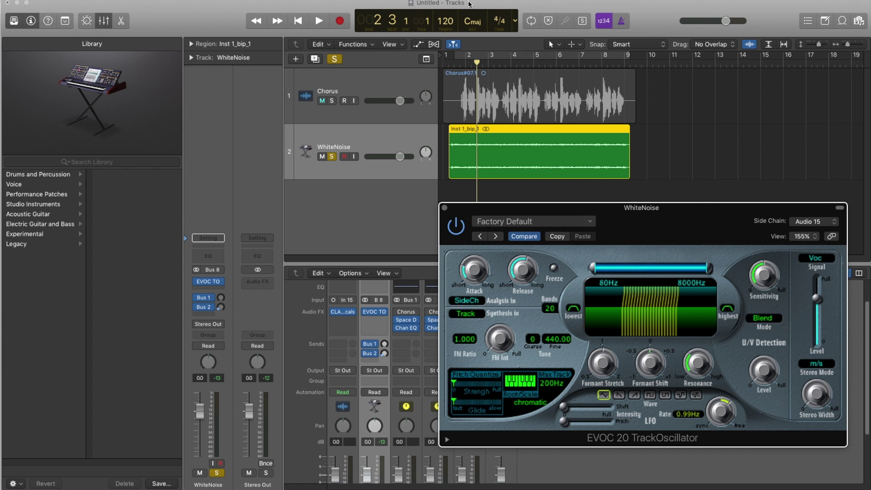
{"action": "key", "text": "space"}
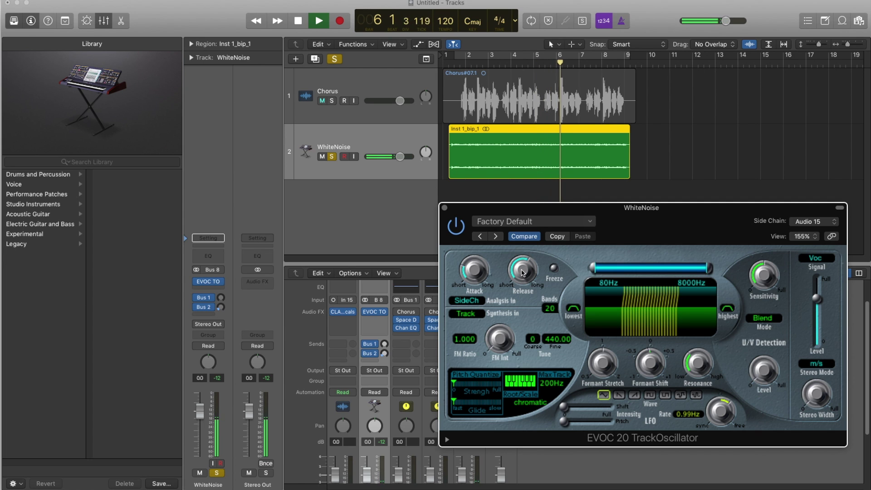
{"action": "key", "text": "space"}
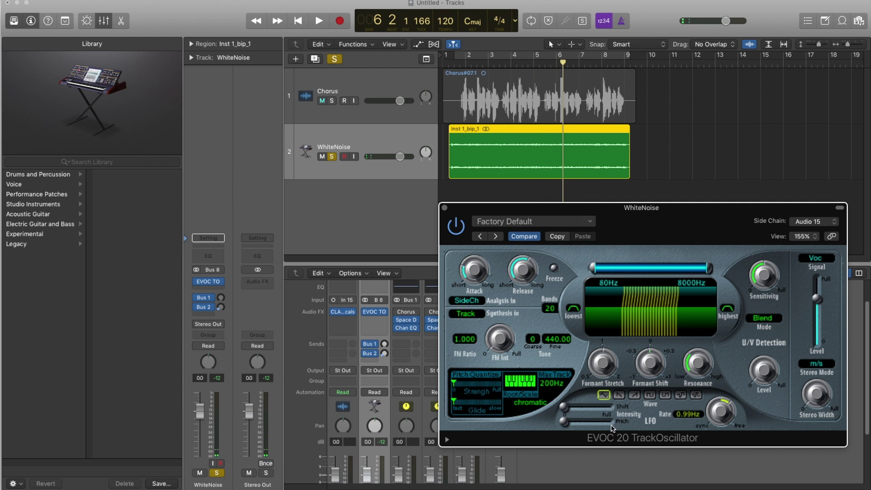
Raise the EVOC 20 Stereo Width while playing the soloed noise track from just before bar 2
{"action": "left_click", "coordinate": [458, 64]}
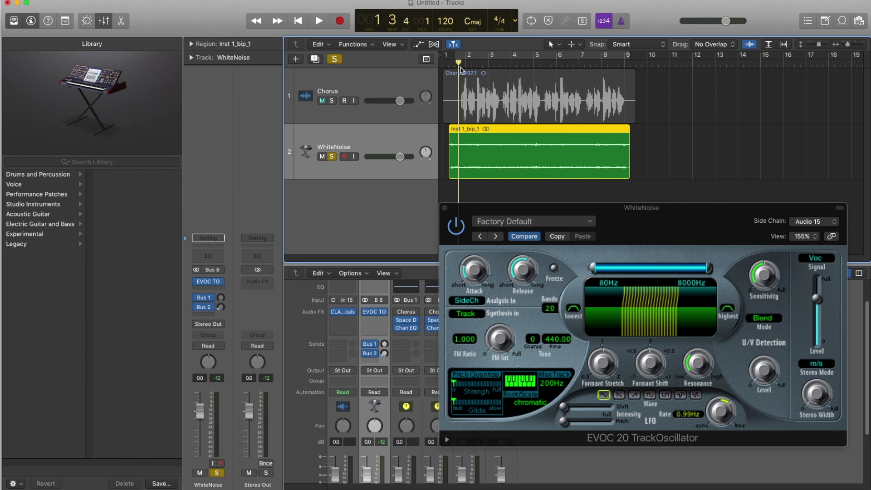
{"action": "key", "text": "space"}
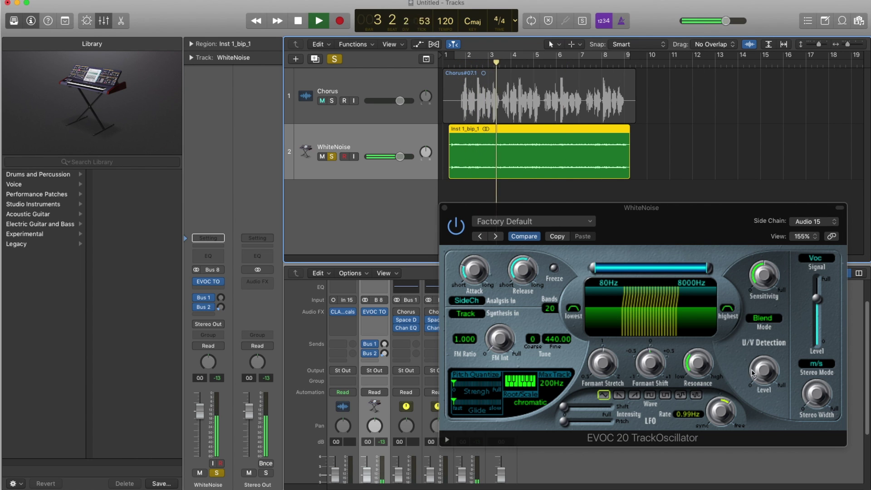
{"action": "left_click", "coordinate": [814, 363]}
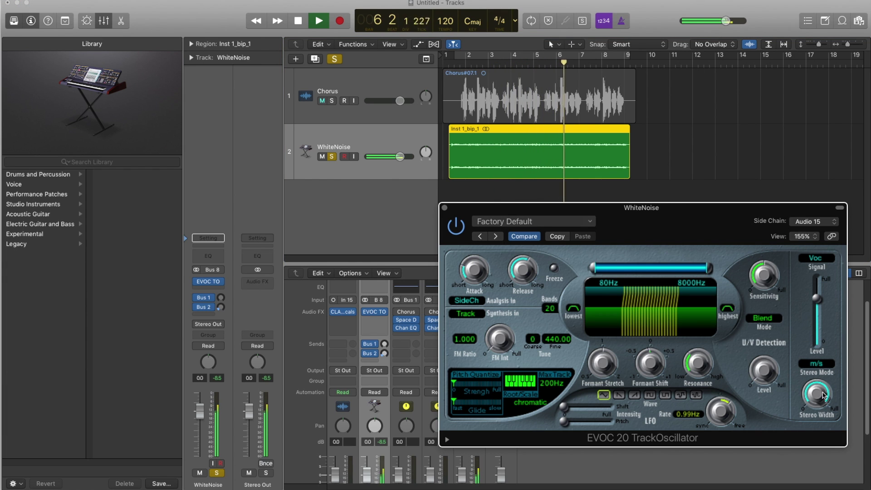
{"action": "key", "text": "space"}
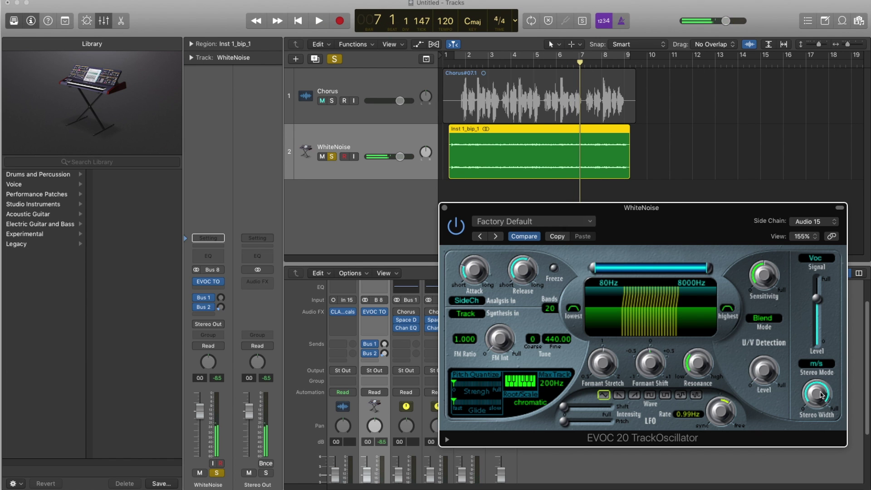
Insert the SilverVerb reverb after the EVOC 20 on the WhiteNoise track, with the EVOC 20 window moved slightly aside
{"action": "left_click_drag", "start_coordinate": [655, 217], "coordinate": [638, 235]}
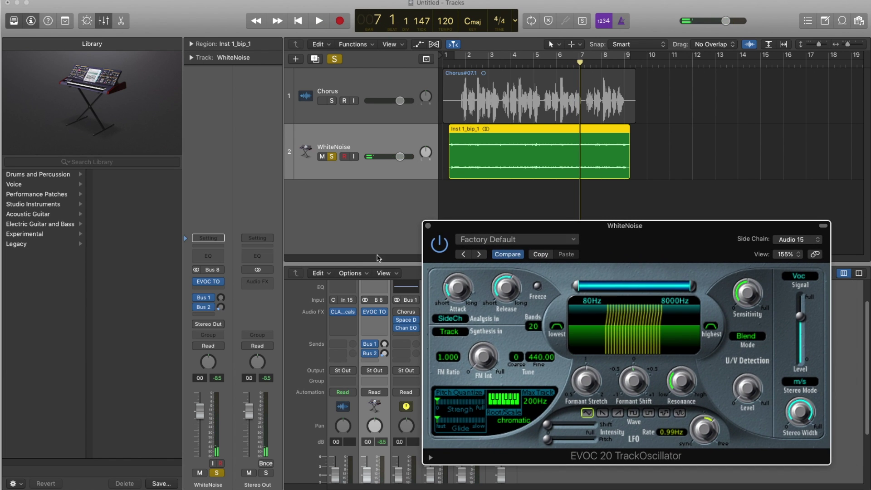
{"action": "left_click", "coordinate": [363, 141]}
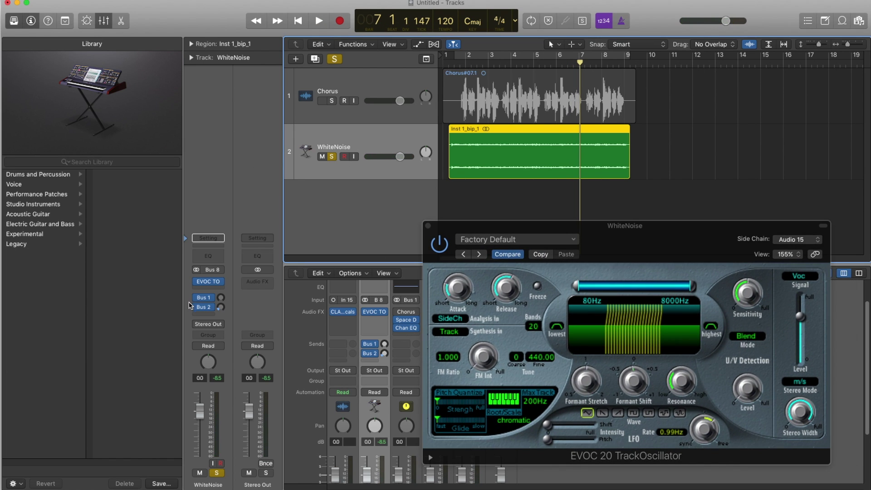
{"action": "left_click", "coordinate": [220, 286]}
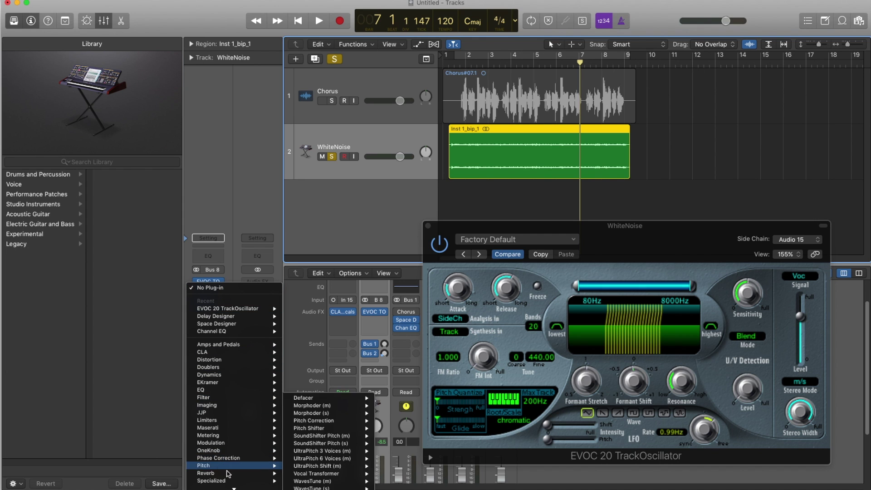
{"action": "mouse_move", "coordinate": [244, 476]}
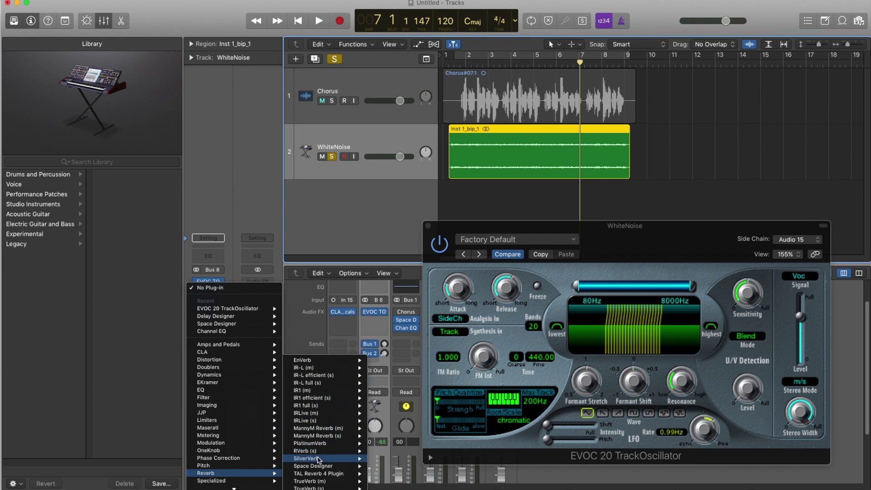
{"action": "mouse_move", "coordinate": [329, 465]}
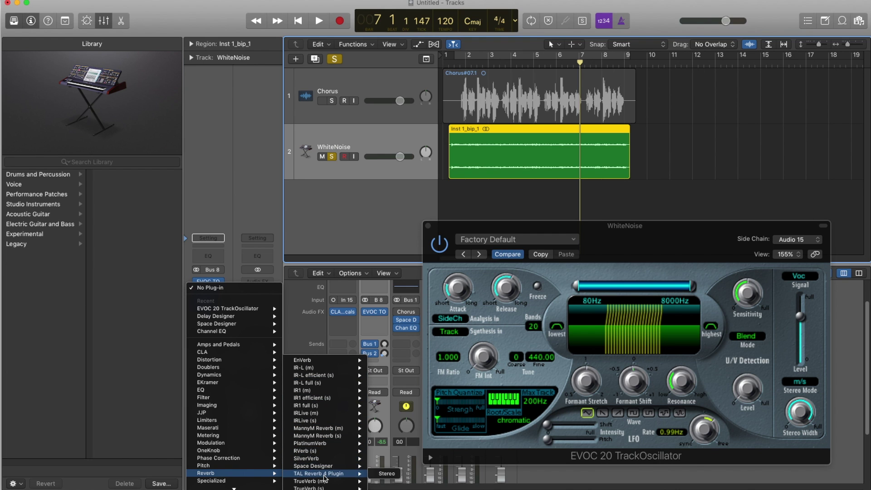
{"action": "left_click", "coordinate": [316, 460]}
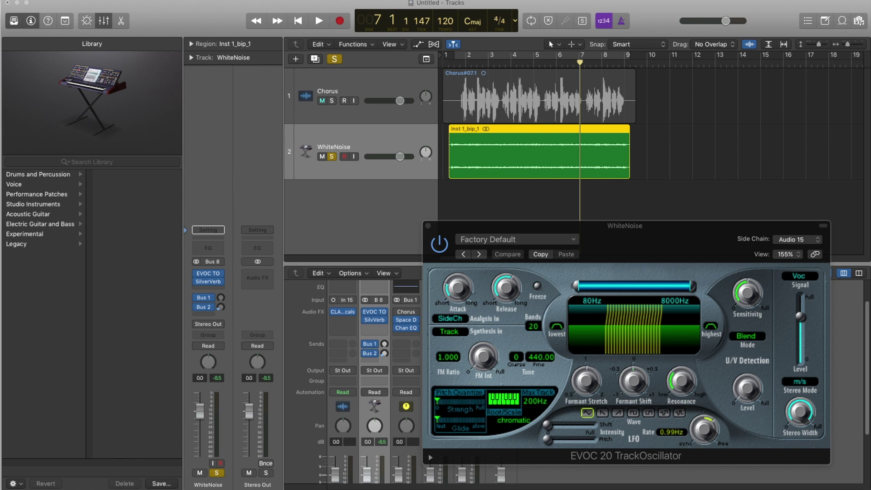
Play the soloed WhiteNoise track from just before bar 2 to about bar 8 to hear the reverb
{"action": "left_click", "coordinate": [460, 73]}
{"action": "key", "text": "space"}
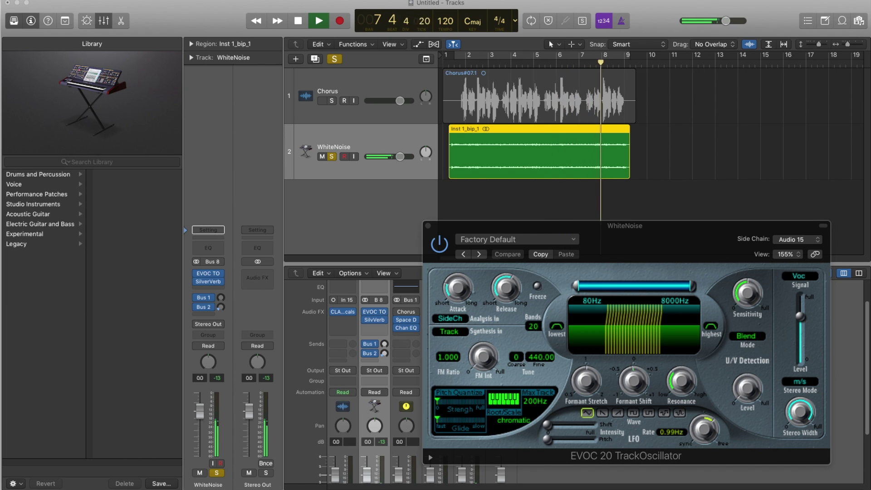
{"action": "key", "text": "space"}
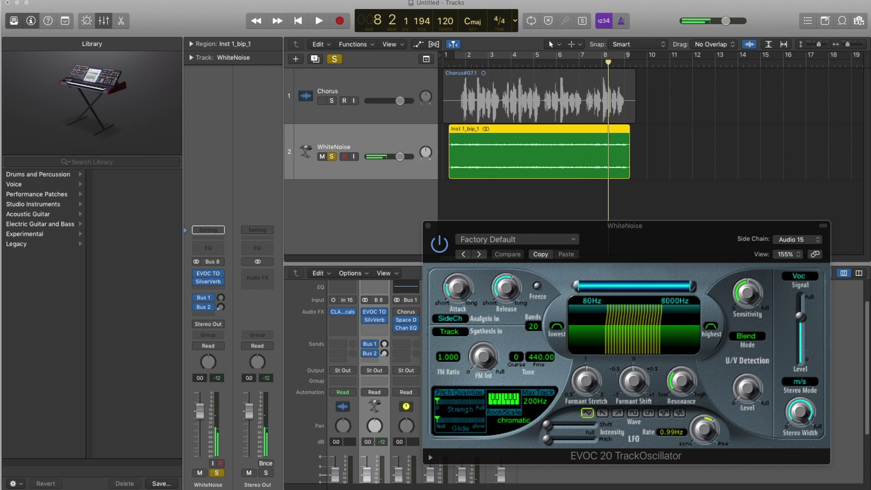
Insert a stereo Stereo Delay after the SilverVerb on the WhiteNoise track and move its window up into view
{"action": "left_click", "coordinate": [211, 291]}
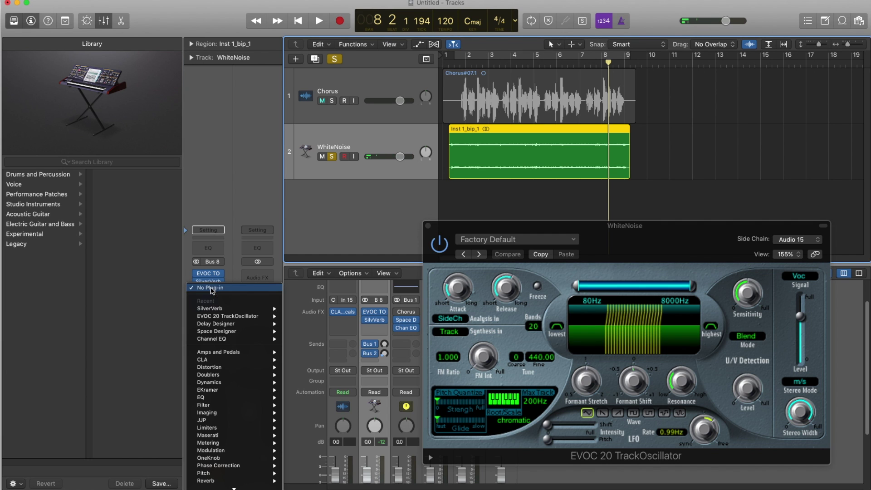
{"action": "mouse_move", "coordinate": [218, 320]}
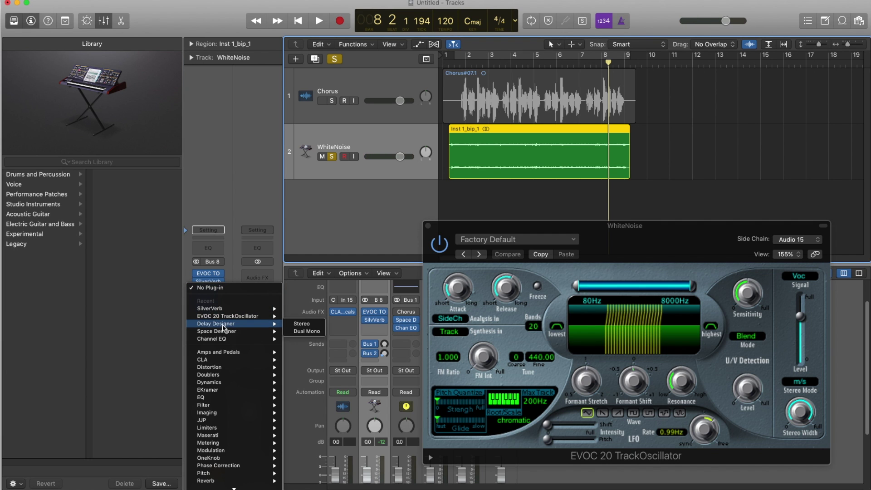
{"action": "scroll", "coordinate": [221, 447], "scroll_direction": "down", "scroll_amount": 2}
{"action": "mouse_move", "coordinate": [221, 468]}
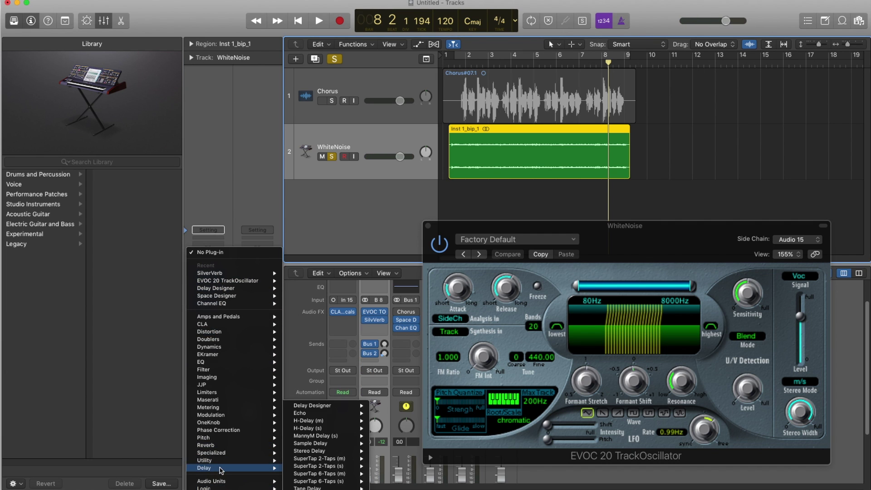
{"action": "mouse_move", "coordinate": [325, 437]}
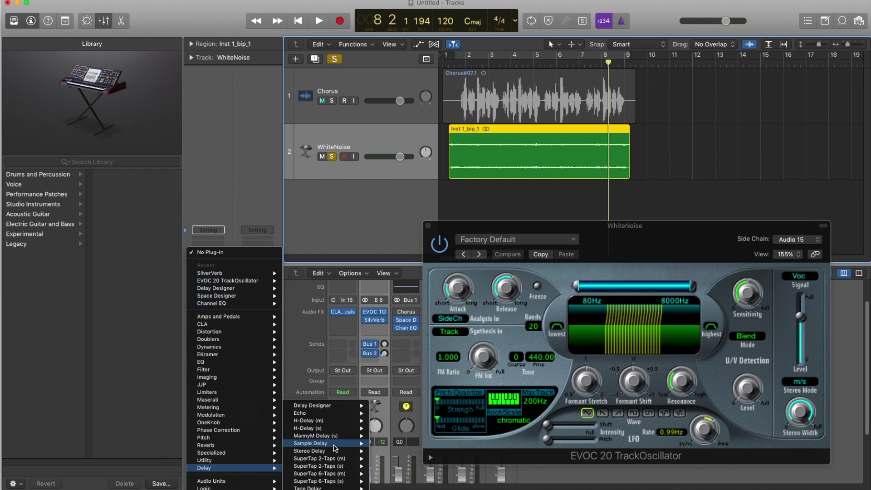
{"action": "mouse_move", "coordinate": [333, 452]}
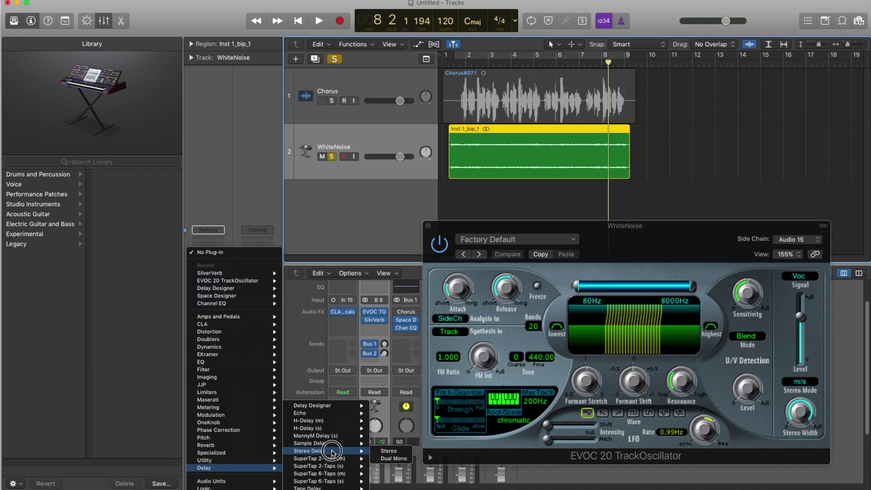
{"action": "key", "text": "Escape"}
{"action": "left_click_drag", "start_coordinate": [469, 368], "coordinate": [461, 198]}
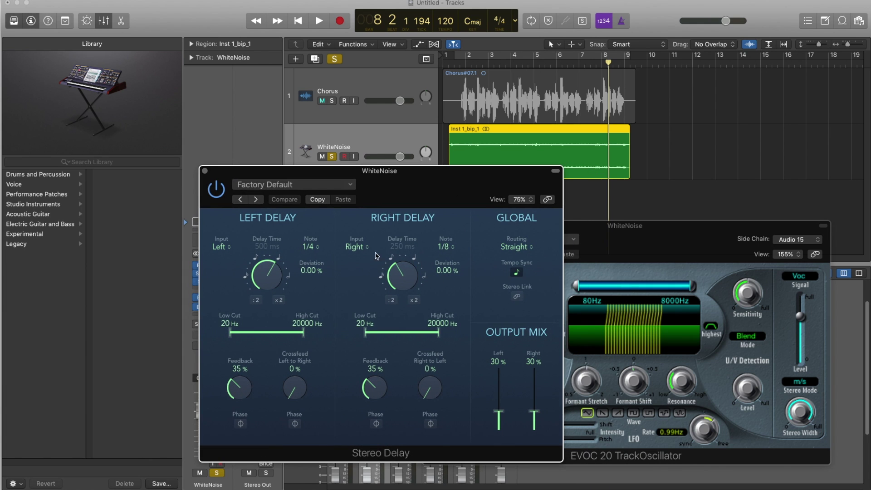
Turn on cycle playback up to bar 9 and lower the Stereo Delay's left and right output mix to 14% while playing
{"action": "key", "text": "space"}
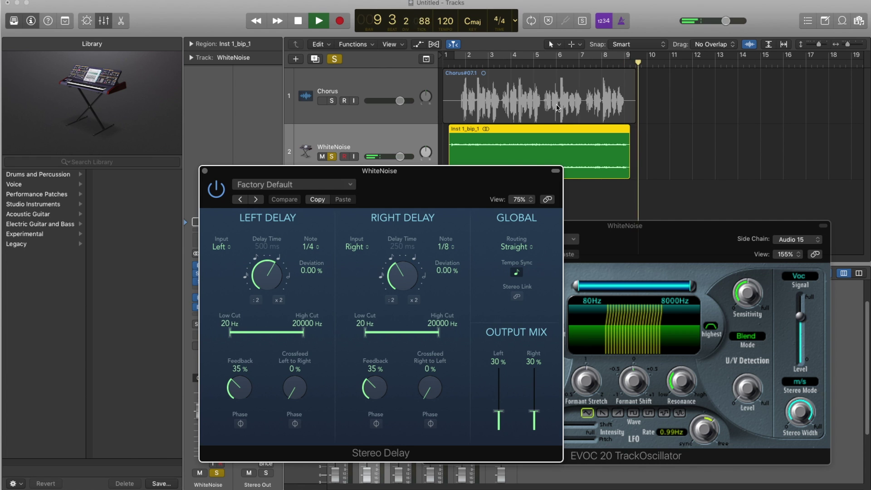
{"action": "left_click", "coordinate": [538, 57]}
{"action": "key", "text": "space"}
{"action": "key", "text": "space"}
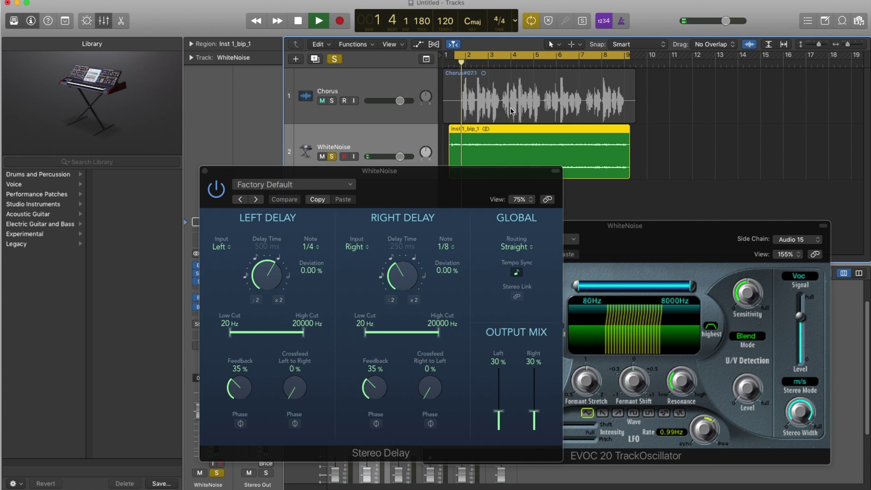
{"action": "left_click_drag", "start_coordinate": [501, 414], "coordinate": [539, 425]}
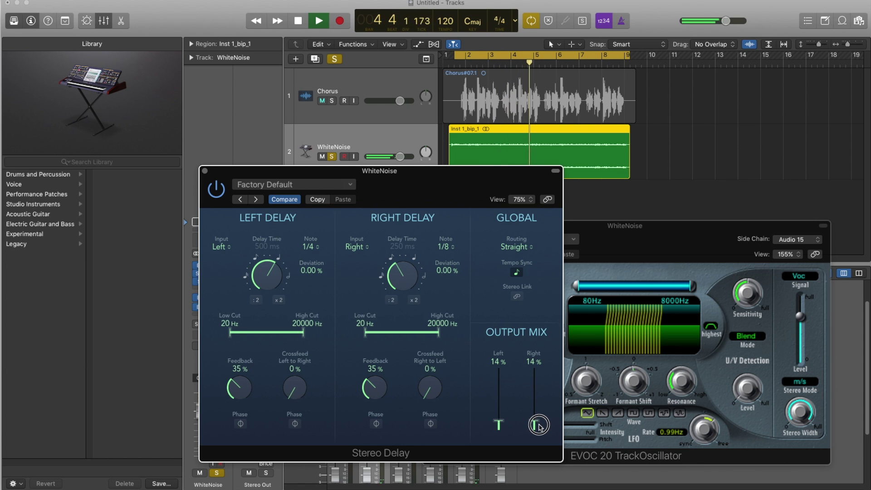
{"action": "key", "text": "space"}
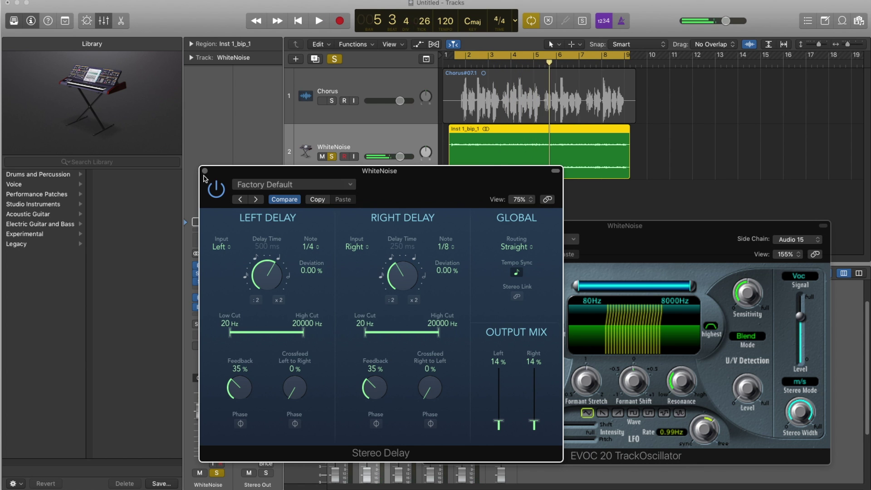
Insert Logic's Compressor after the Stereo Delay on the WhiteNoise track, leaving only the Compressor window open and fully in view
{"action": "left_click", "coordinate": [205, 172]}
{"action": "left_click_drag", "start_coordinate": [625, 244], "coordinate": [675, 233]}
{"action": "left_click", "coordinate": [203, 290]}
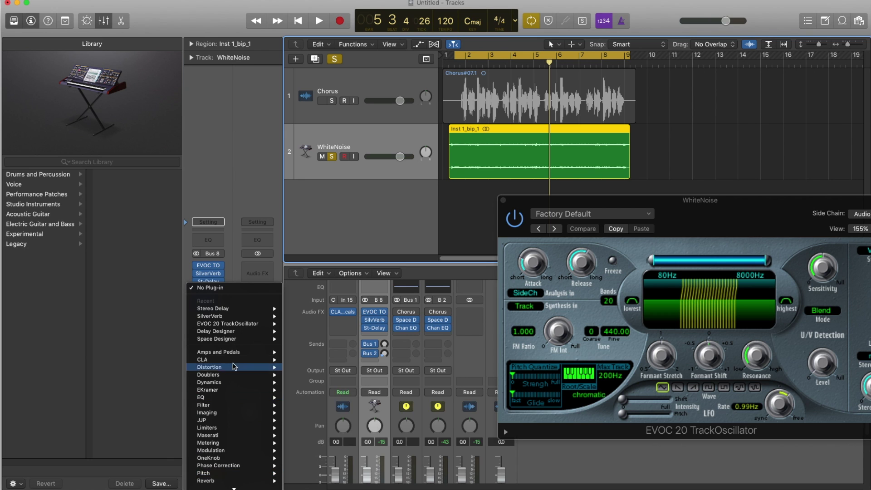
{"action": "scroll", "coordinate": [229, 381], "scroll_direction": "down", "scroll_amount": 2}
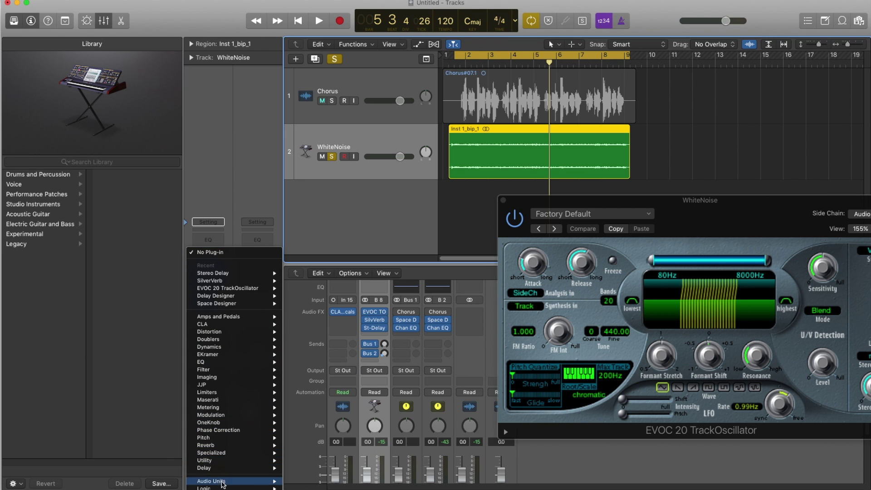
{"action": "mouse_move", "coordinate": [214, 487]}
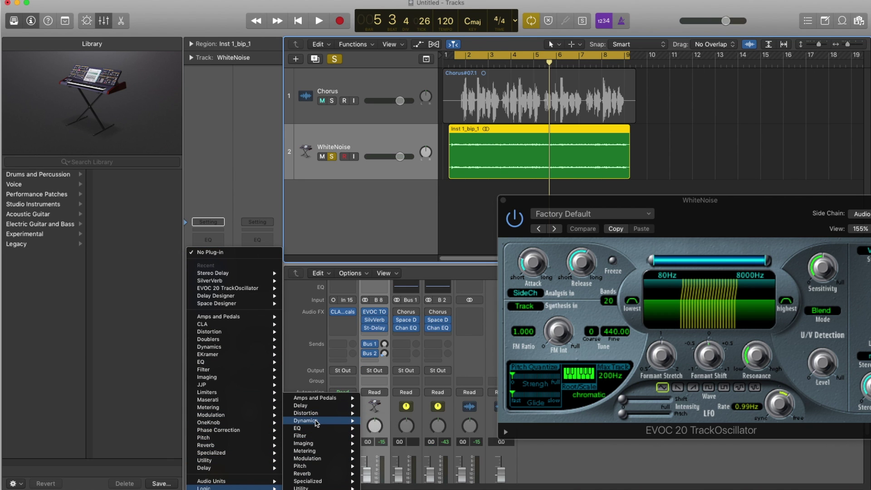
{"action": "mouse_move", "coordinate": [317, 421]}
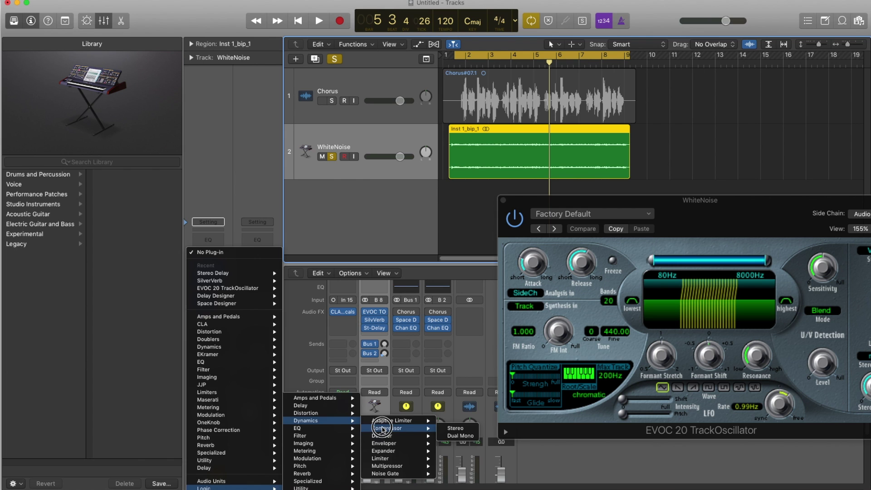
{"action": "left_click", "coordinate": [382, 428]}
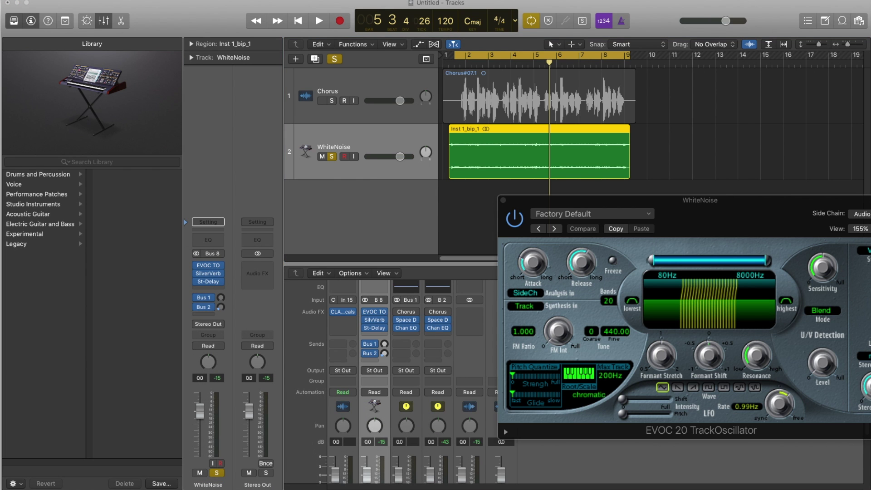
{"action": "left_click", "coordinate": [503, 200]}
{"action": "left_click_drag", "start_coordinate": [472, 489], "coordinate": [645, 183]}
Load the Type R Vocal 01 voice preset in the Compressor during playback, then close its window and stop
{"action": "double_click", "coordinate": [455, 66]}
{"action": "left_click", "coordinate": [549, 198]}
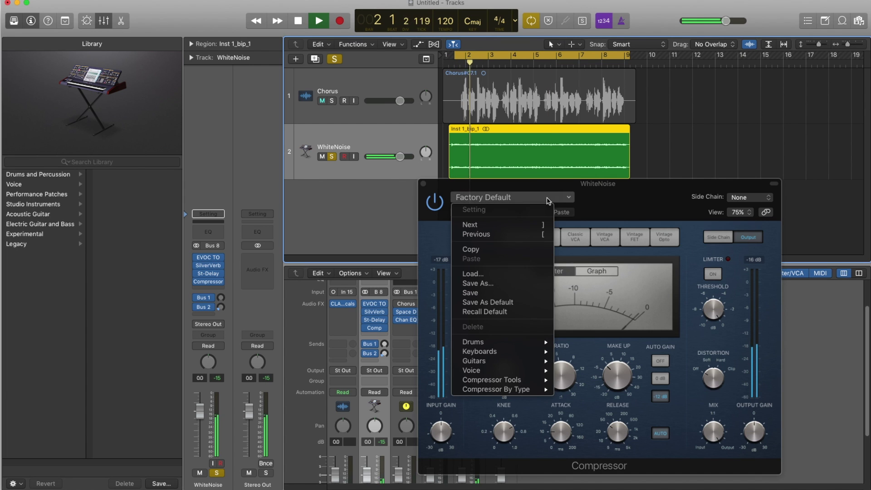
{"action": "mouse_move", "coordinate": [509, 370]}
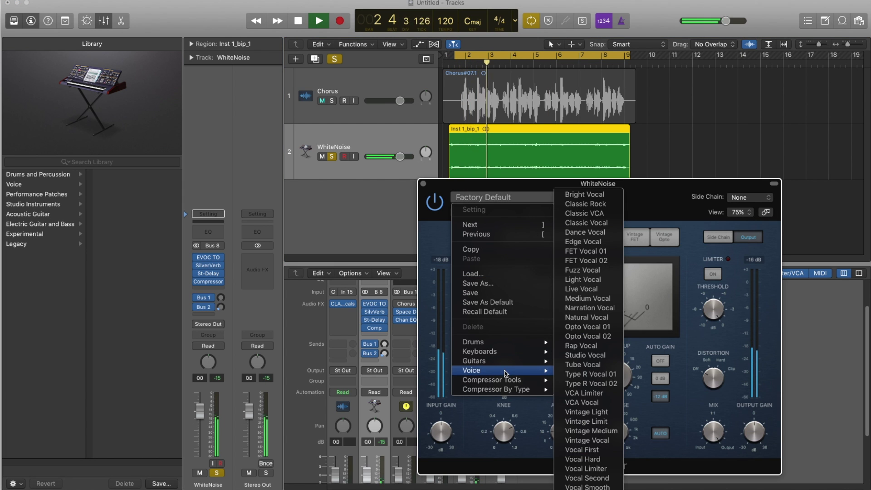
{"action": "left_click", "coordinate": [562, 374]}
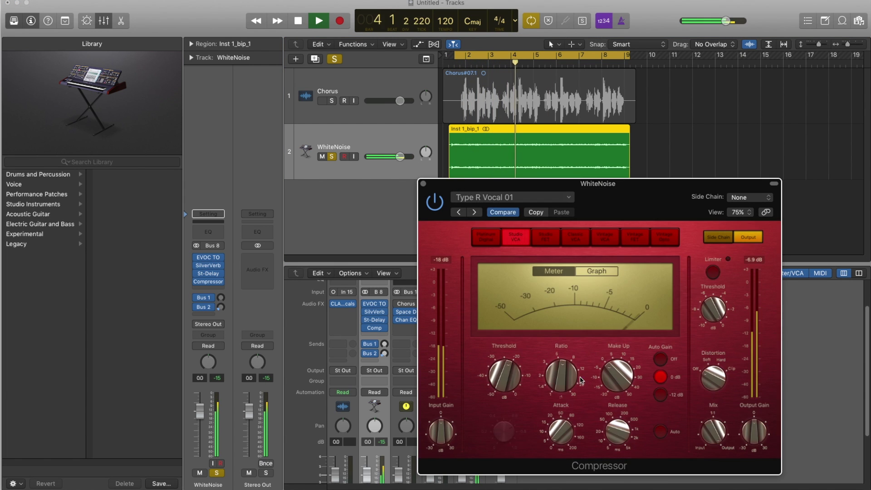
{"action": "left_click", "coordinate": [423, 183]}
{"action": "key", "text": "space"}
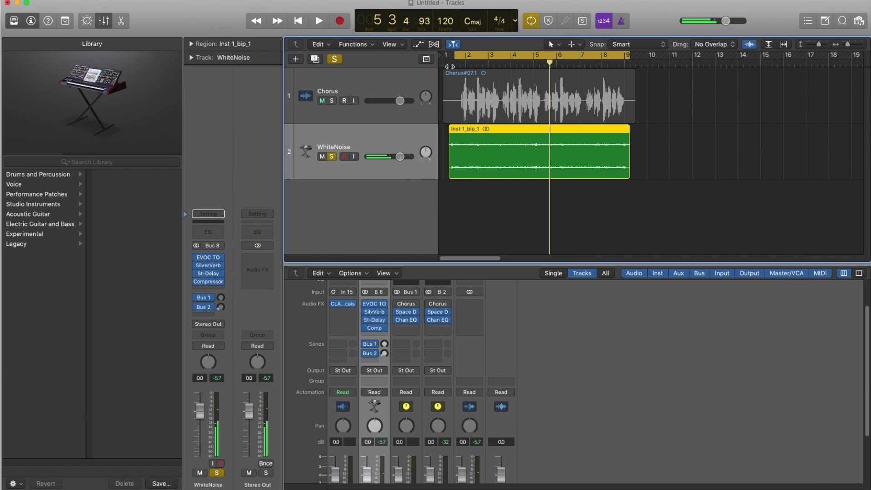
Solo the Chorus track alongside WhiteNoise and play both together to hear the blend
{"action": "left_click", "coordinate": [336, 104]}
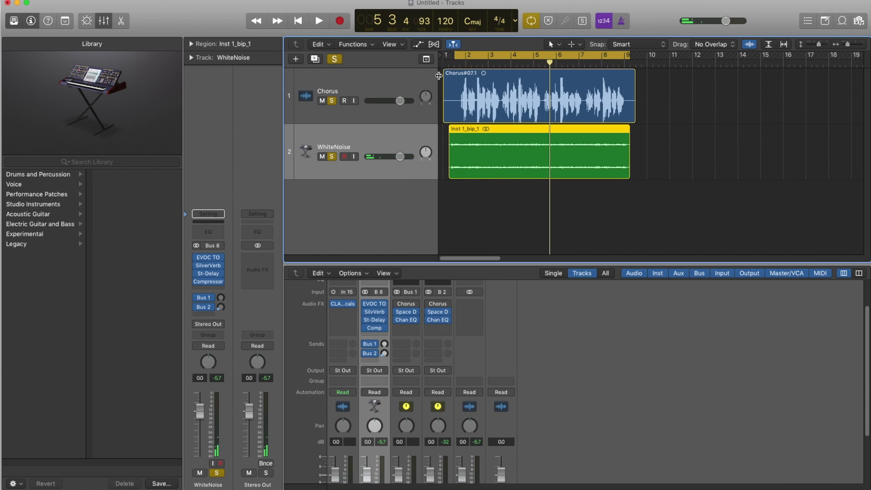
{"action": "key", "text": "space"}
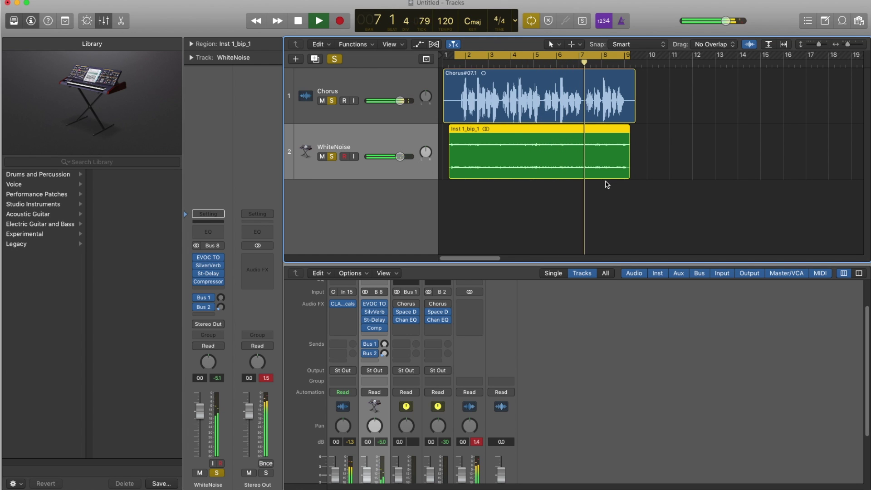
{"action": "key", "text": "space"}
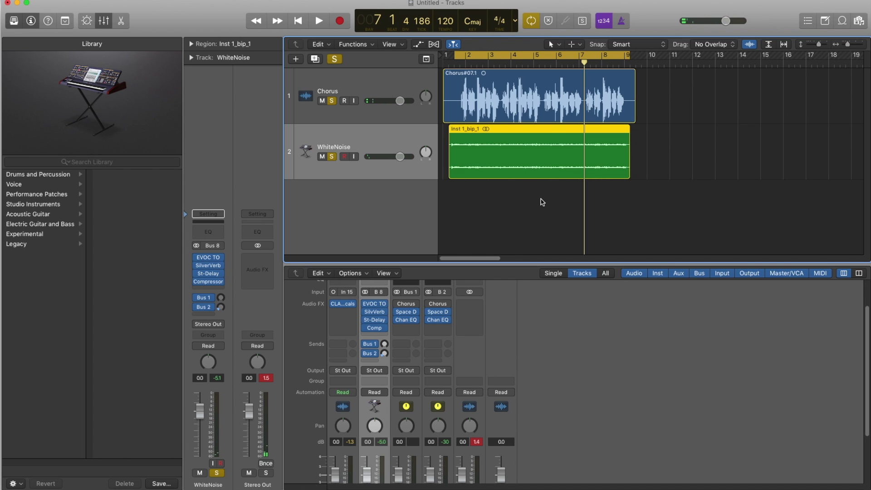
{"action": "left_click", "coordinate": [525, 208]}
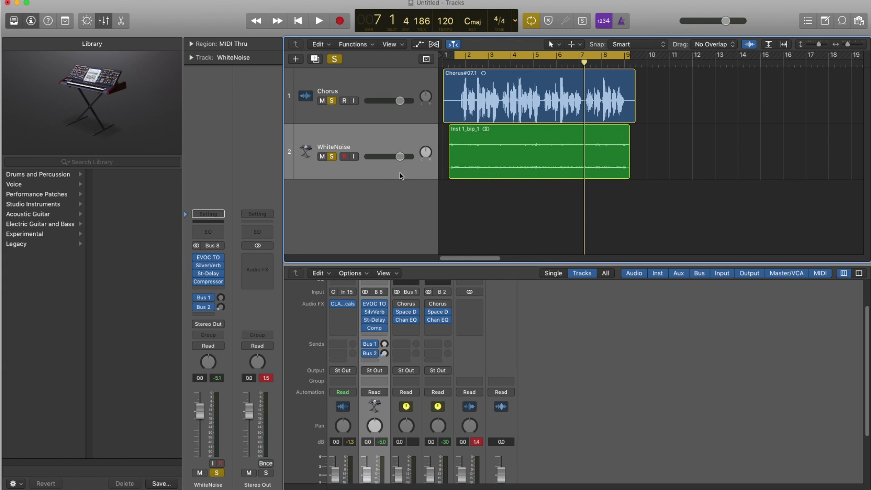
{"action": "left_click", "coordinate": [362, 178]}
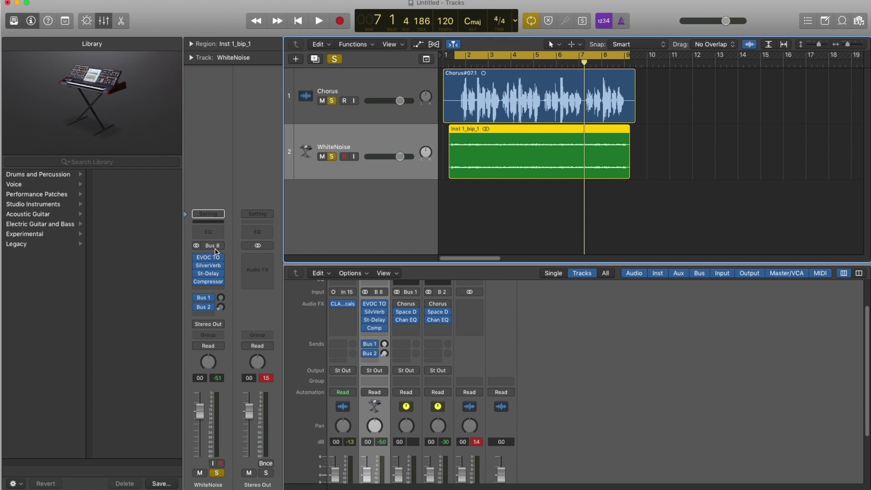
{"action": "left_click", "coordinate": [216, 325]}
{"action": "mouse_move", "coordinate": [218, 357]}
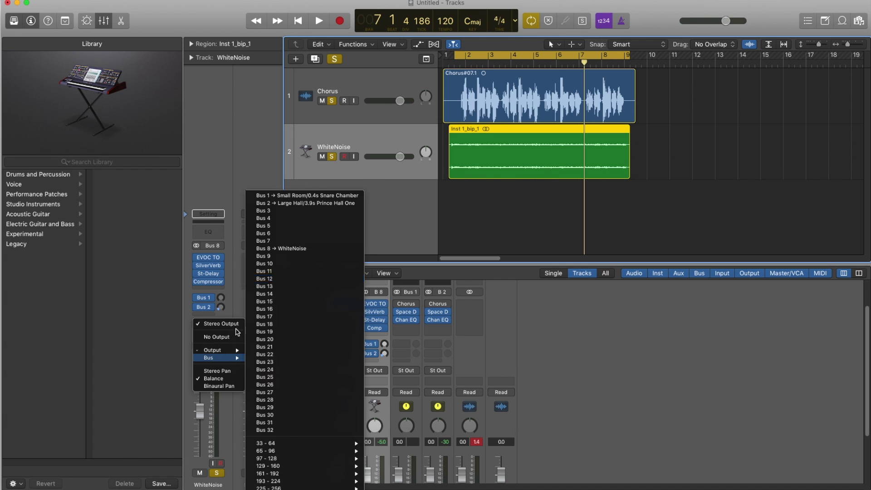
{"action": "left_click", "coordinate": [229, 300]}
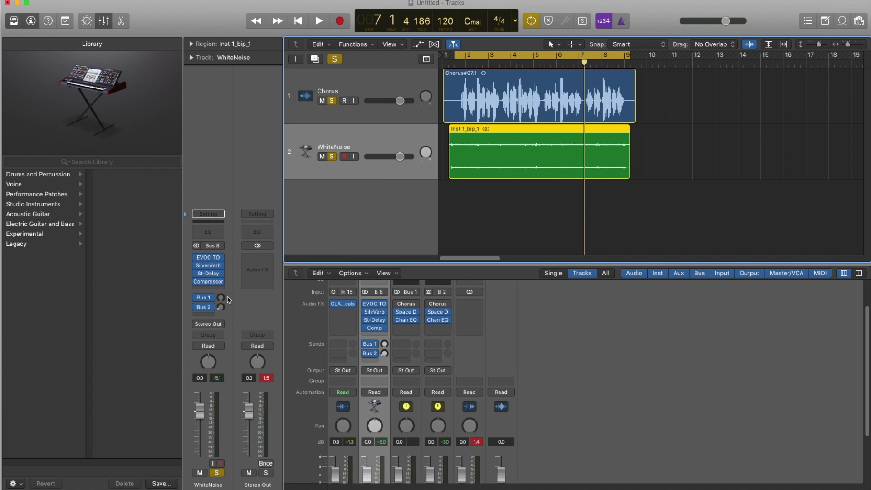
Add a send to Bus 3 on the WhiteNoise channel and raise its send level
{"action": "left_click", "coordinate": [210, 315]}
{"action": "mouse_move", "coordinate": [222, 358]}
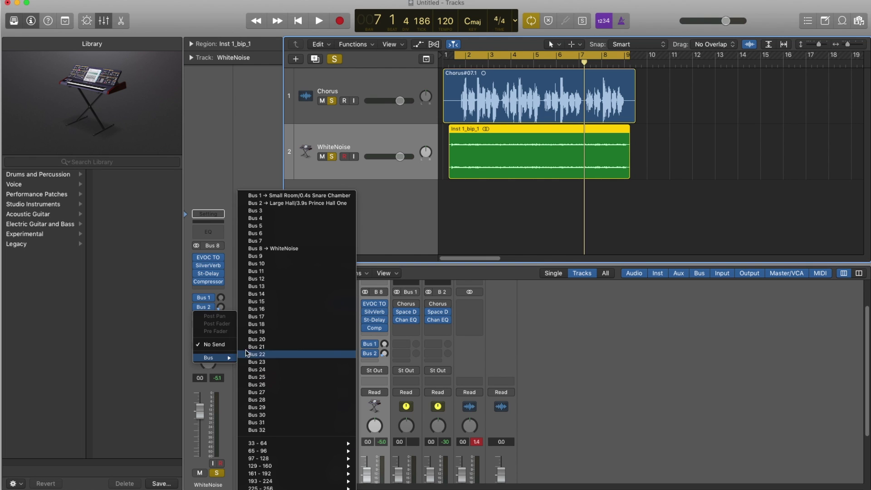
{"action": "left_click", "coordinate": [276, 211]}
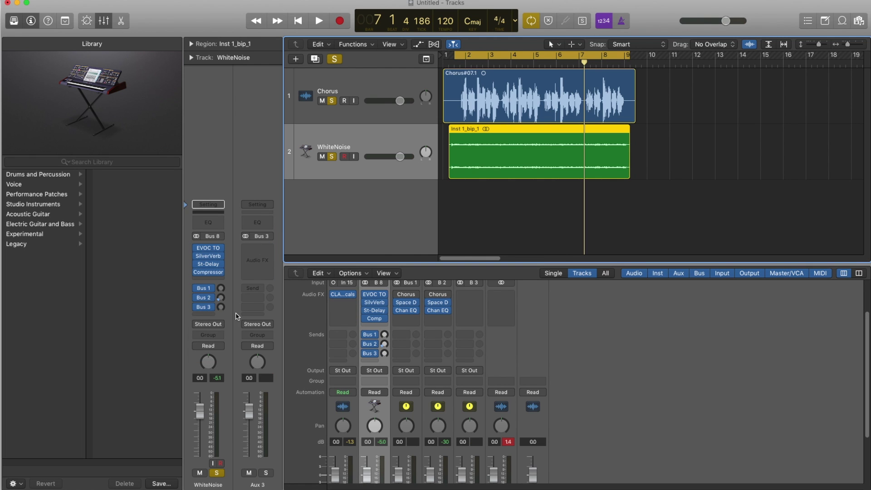
{"action": "left_click_drag", "start_coordinate": [221, 310], "coordinate": [222, 213]}
Enlarge the mixer area and select the Aux 3 channel strip fed by Bus 3
{"action": "scroll", "coordinate": [454, 386], "scroll_direction": "down", "scroll_amount": 5}
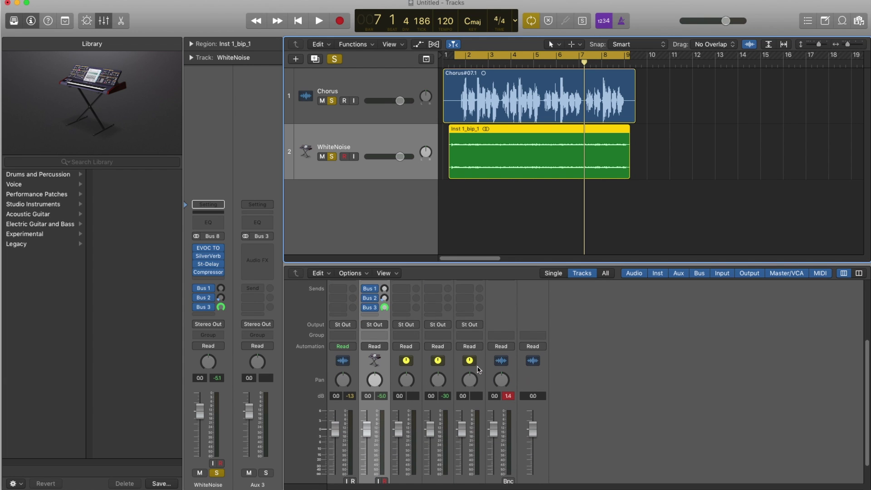
{"action": "left_click_drag", "start_coordinate": [464, 269], "coordinate": [464, 229]}
{"action": "scroll", "coordinate": [476, 410], "scroll_direction": "up", "scroll_amount": 5}
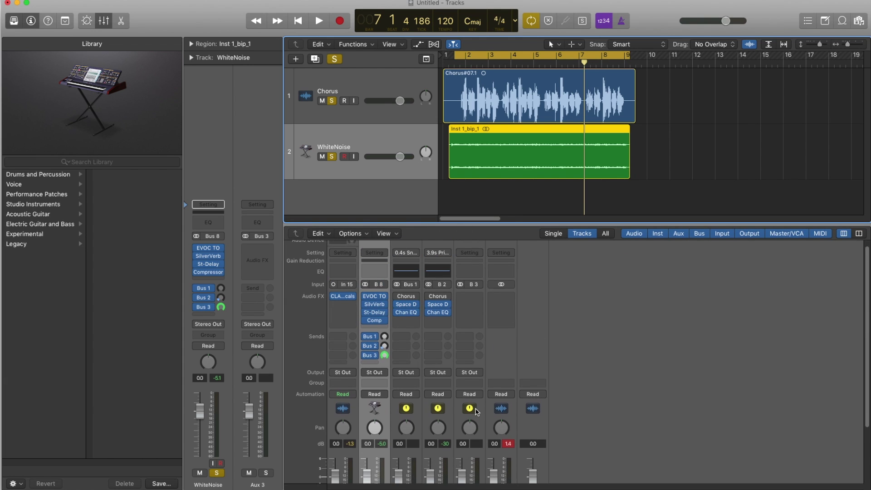
{"action": "scroll", "coordinate": [473, 414], "scroll_direction": "down", "scroll_amount": 3}
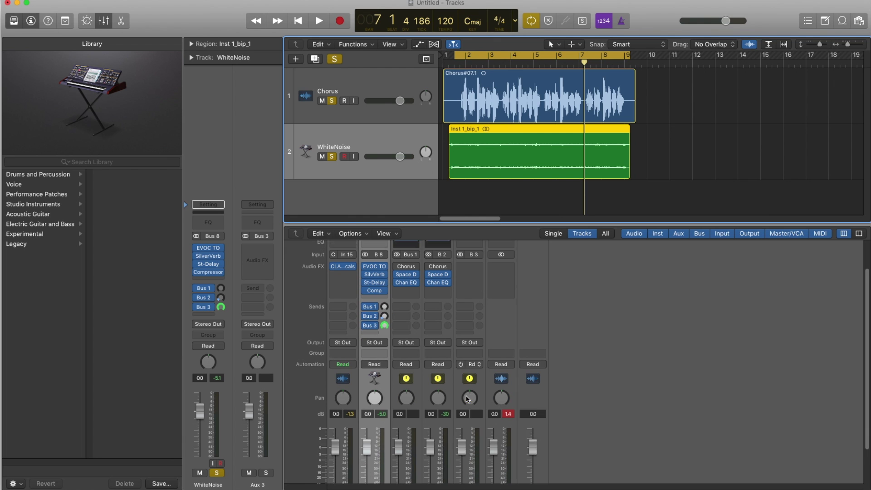
{"action": "scroll", "coordinate": [473, 326], "scroll_direction": "down", "scroll_amount": 1}
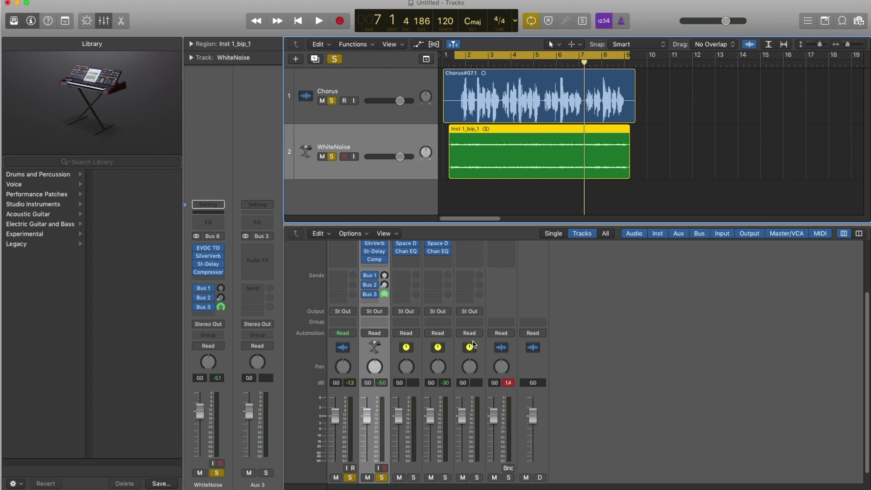
{"action": "left_click", "coordinate": [476, 312]}
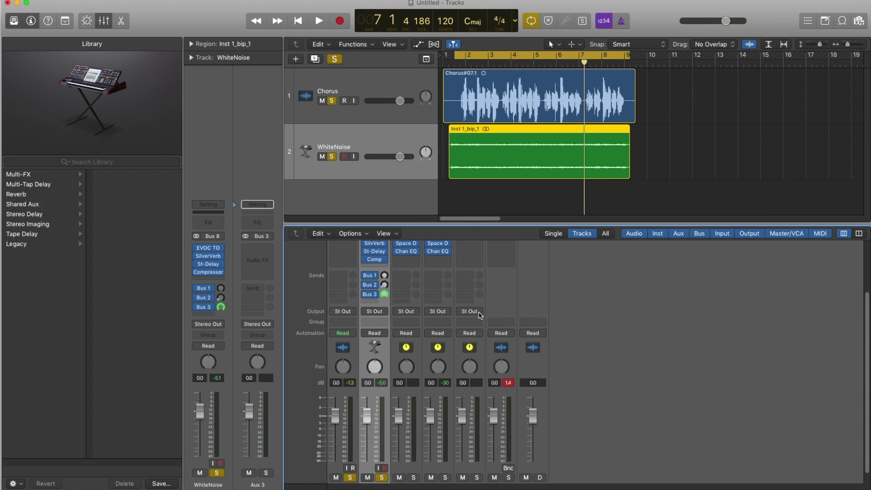
Create one new audio track with Bus 3 (Aux 3) as input and Output 1 + 2 as output
{"action": "left_click", "coordinate": [297, 60]}
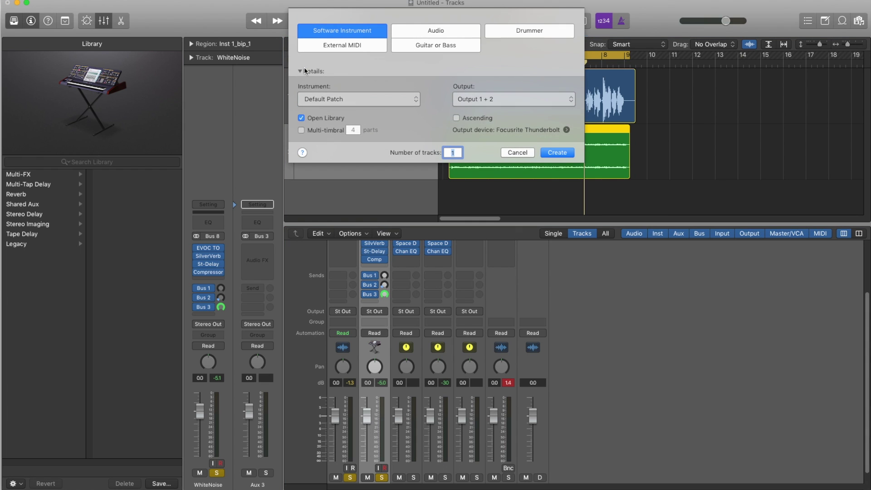
{"action": "left_click", "coordinate": [436, 31]}
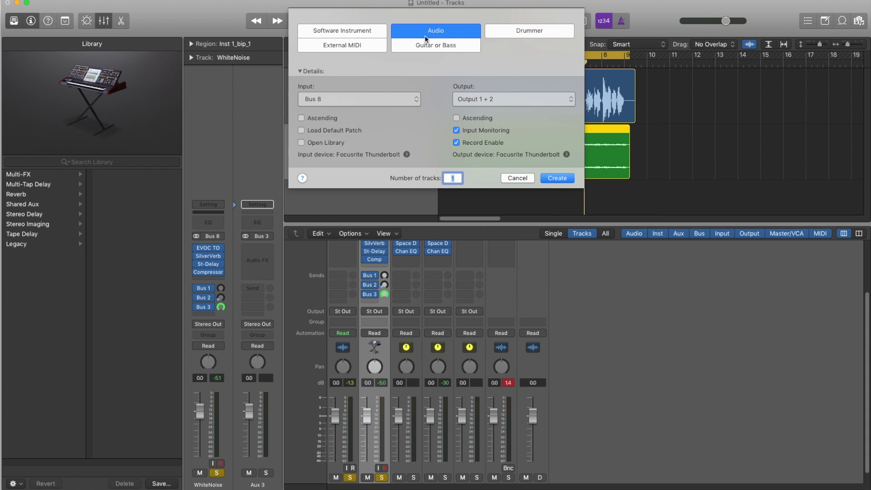
{"action": "left_click", "coordinate": [333, 99]}
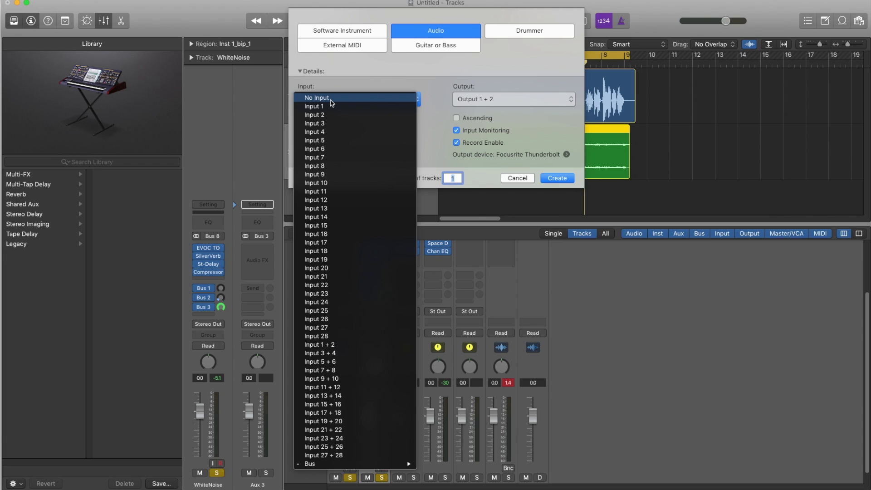
{"action": "mouse_move", "coordinate": [317, 464]}
{"action": "left_click", "coordinate": [502, 359]}
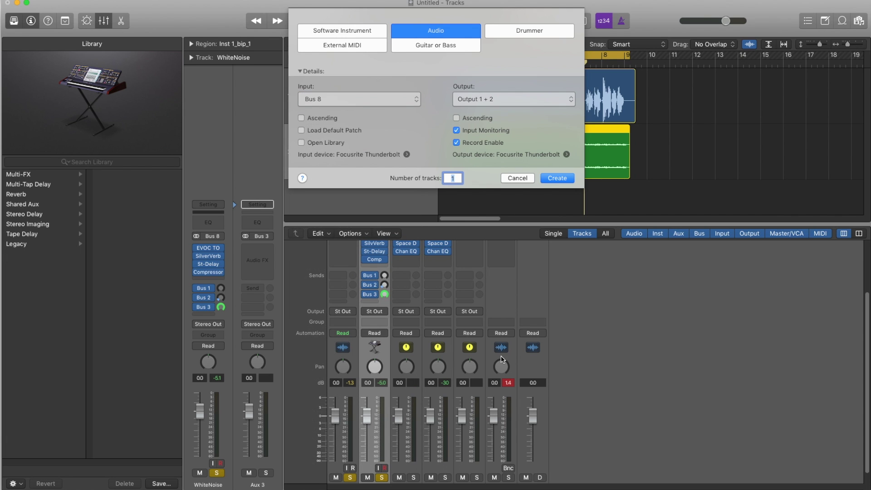
{"action": "left_click", "coordinate": [862, 344]}
{"action": "left_click", "coordinate": [867, 337]}
{"action": "left_click", "coordinate": [361, 99]}
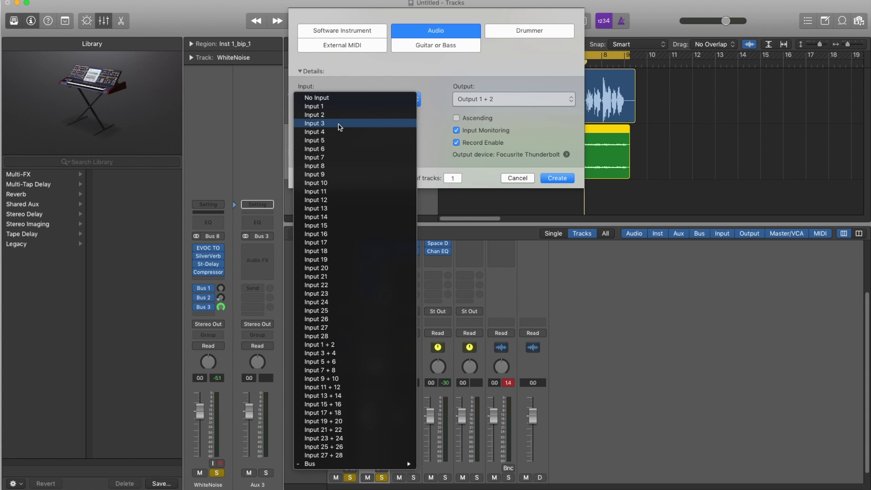
{"action": "mouse_move", "coordinate": [382, 464]}
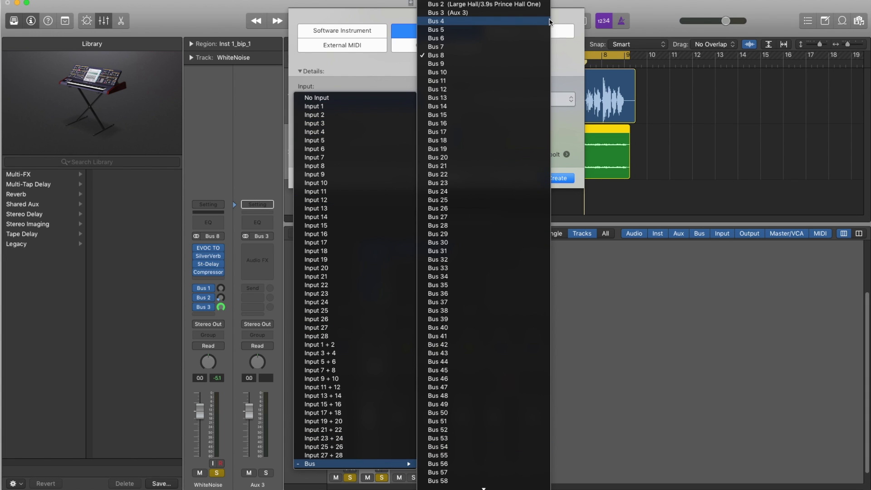
{"action": "left_click", "coordinate": [468, 13]}
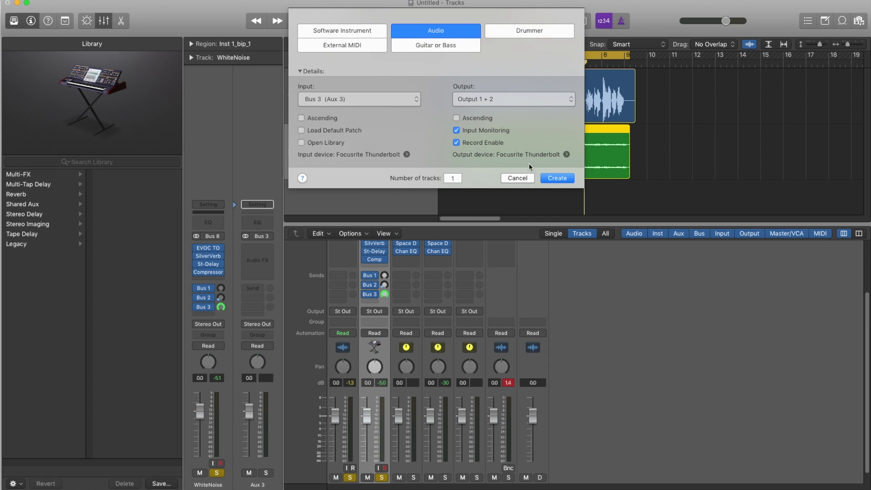
{"action": "left_click", "coordinate": [553, 182]}
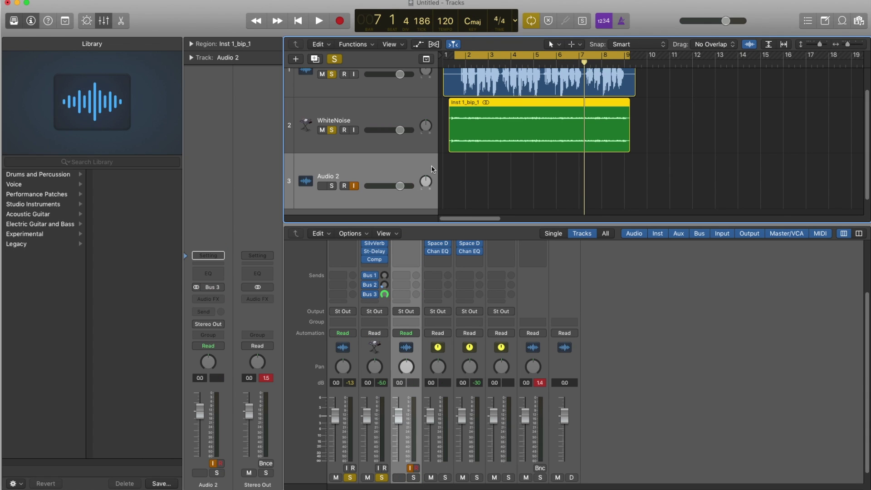
Record-enable Audio 2, turn off cycling, place the playhead at the WhiteNoise region's start, and record the whispered layer through to bar 9
{"action": "left_click", "coordinate": [348, 186]}
{"action": "left_click", "coordinate": [467, 55]}
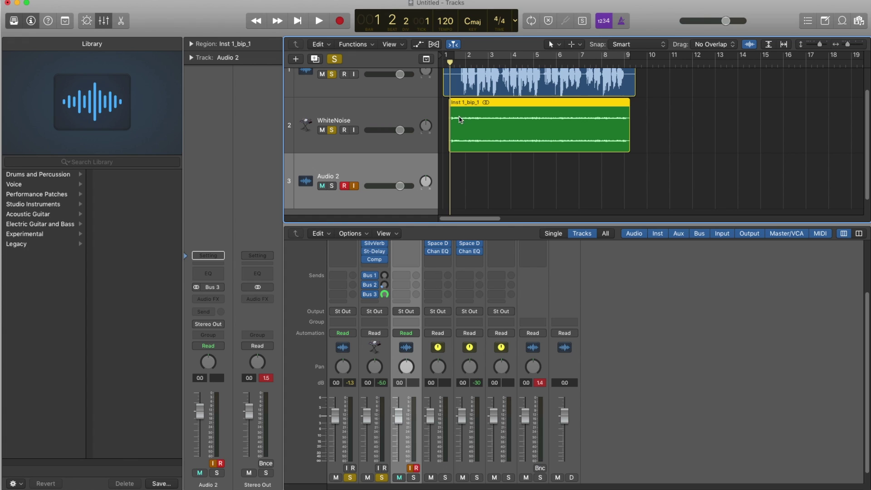
{"action": "left_click", "coordinate": [470, 159]}
{"action": "key", "text": "space"}
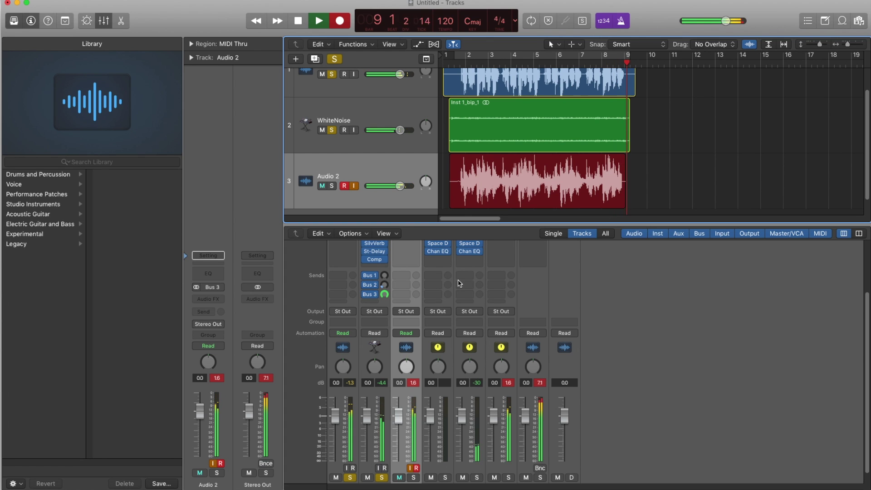
{"action": "key", "text": "space"}
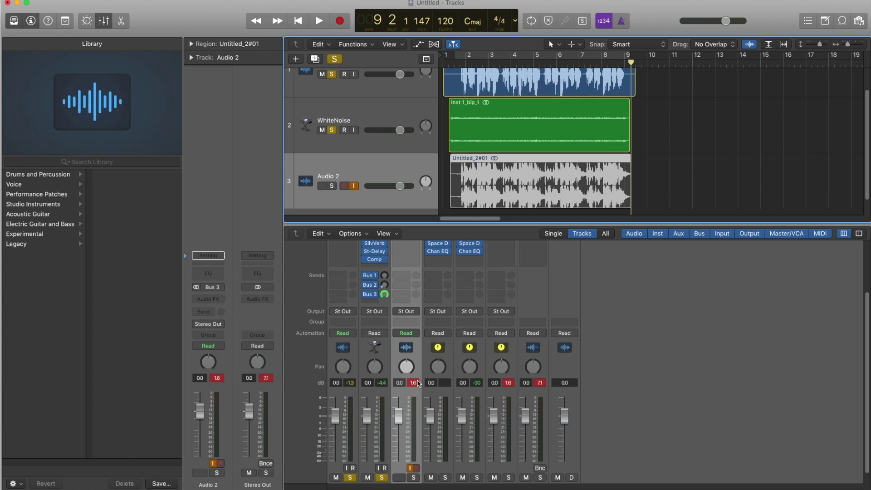
Clear the peak meters and slightly lower the signal level in WhiteNoise's EVOC 20 TrackOscillator, closing the plug-in window when done
{"action": "left_click", "coordinate": [265, 378]}
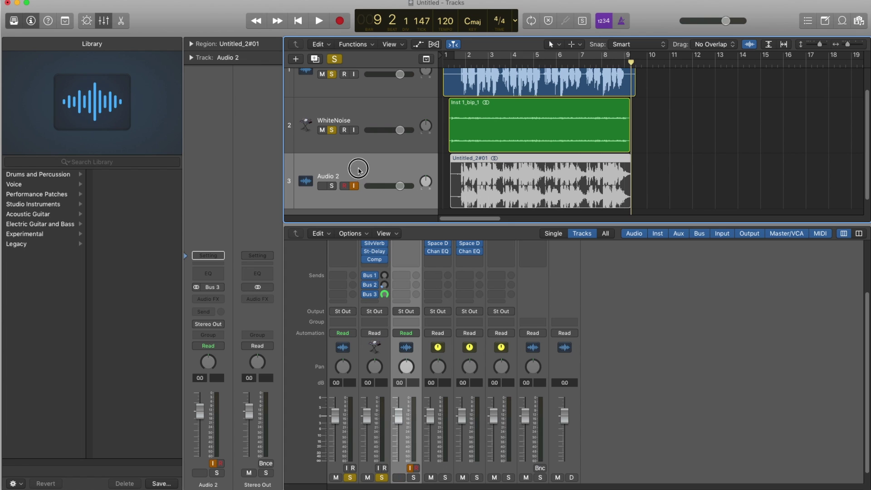
{"action": "left_click", "coordinate": [349, 111]}
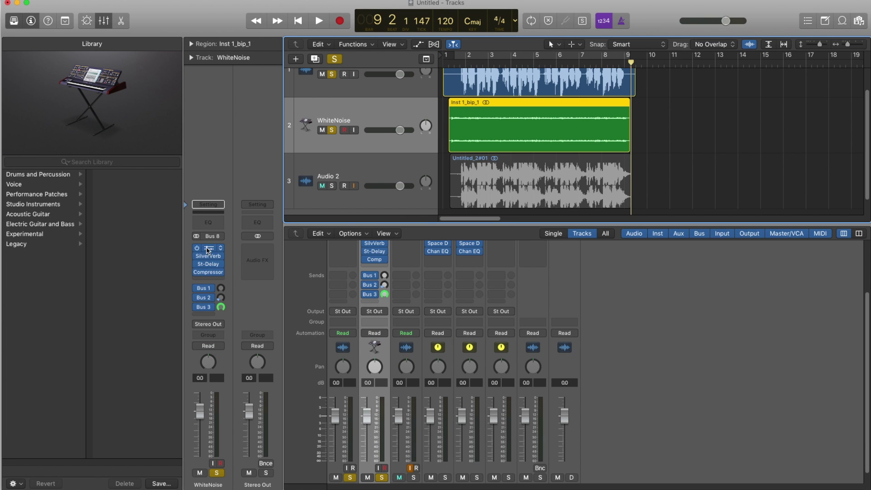
{"action": "left_click", "coordinate": [208, 248]}
{"action": "left_click_drag", "start_coordinate": [756, 212], "coordinate": [485, 226]}
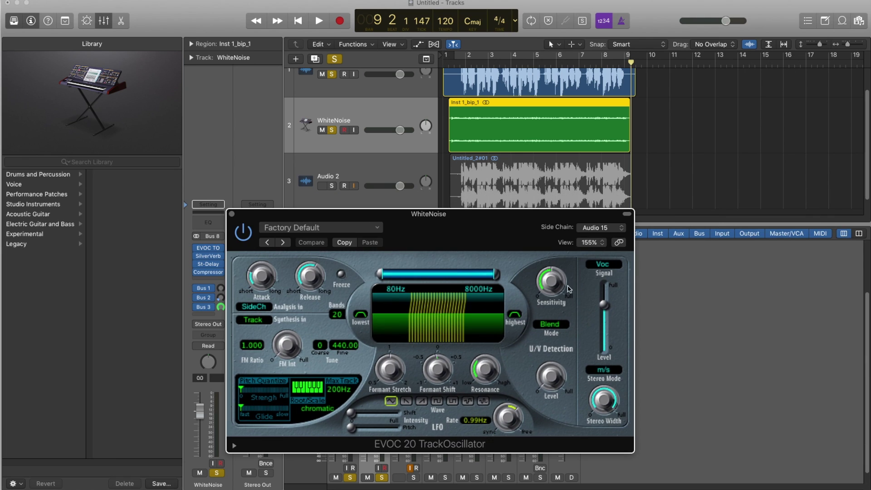
{"action": "left_click_drag", "start_coordinate": [604, 306], "coordinate": [604, 310]}
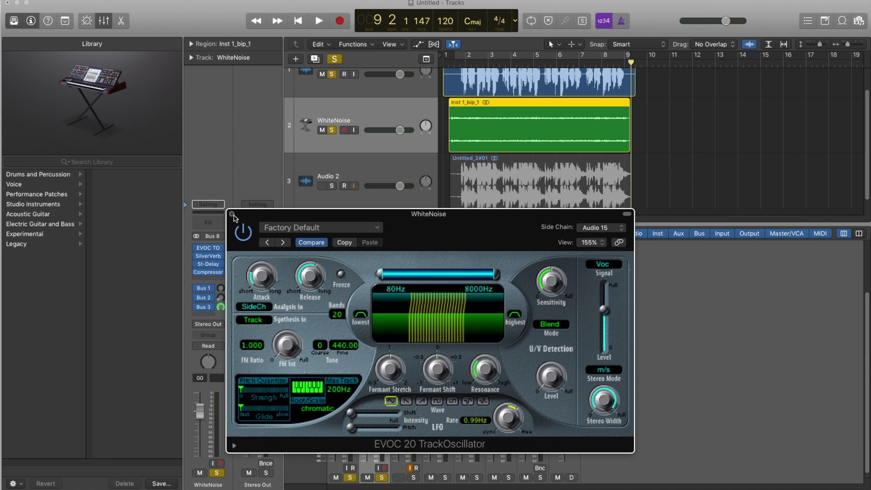
{"action": "left_click", "coordinate": [231, 214]}
Unsolo WhiteNoise, solo Audio 2 with its input monitoring off, and briefly check playback
{"action": "key", "text": "space"}
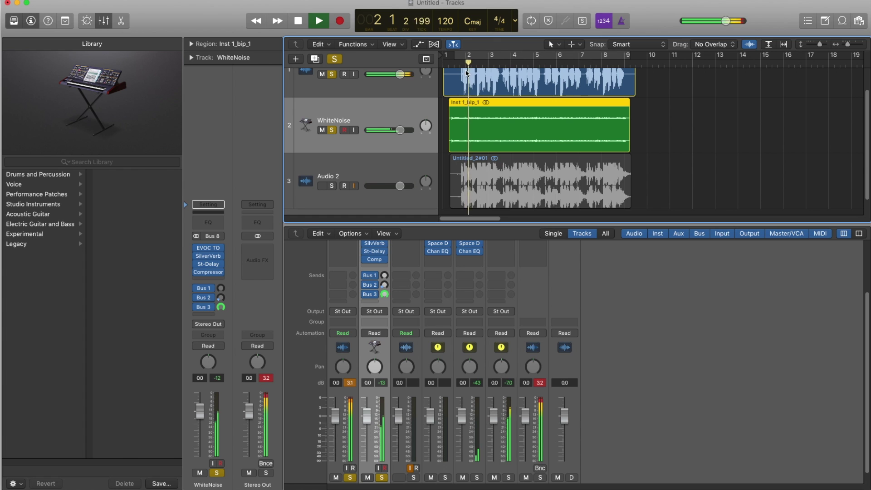
{"action": "left_click", "coordinate": [344, 186]}
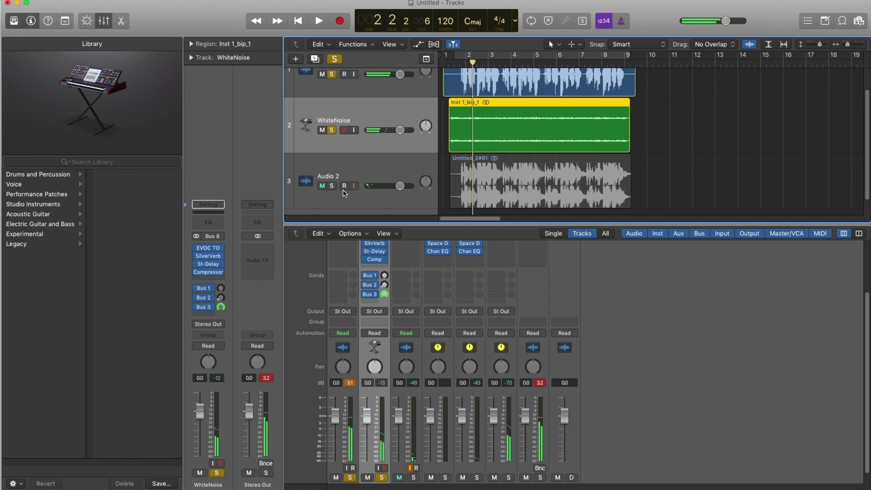
{"action": "left_click", "coordinate": [332, 130]}
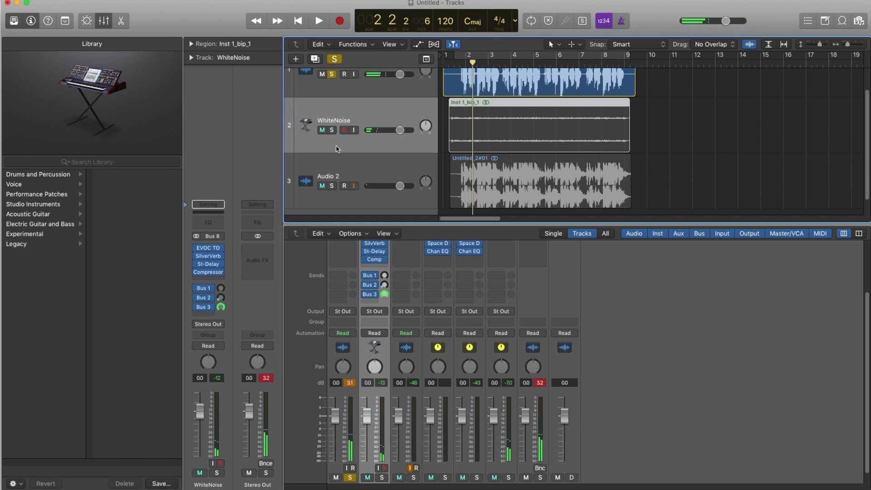
{"action": "left_click", "coordinate": [332, 186]}
{"action": "left_click", "coordinate": [322, 186]}
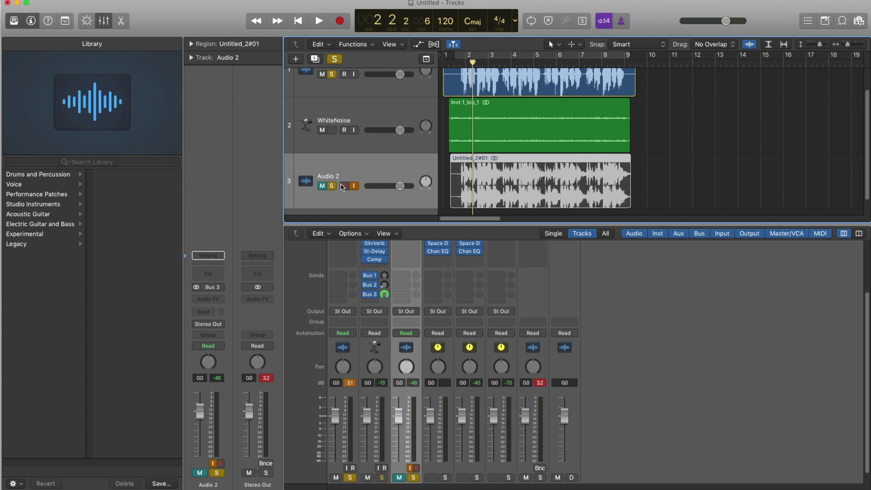
{"action": "left_click", "coordinate": [355, 187]}
{"action": "key", "text": "space"}
{"action": "key", "text": "space"}
Unsolo Chorus, solo WhiteNoise together with the unmuted Audio 2, and play both tracks
{"action": "left_click", "coordinate": [331, 74]}
{"action": "left_click", "coordinate": [322, 74]}
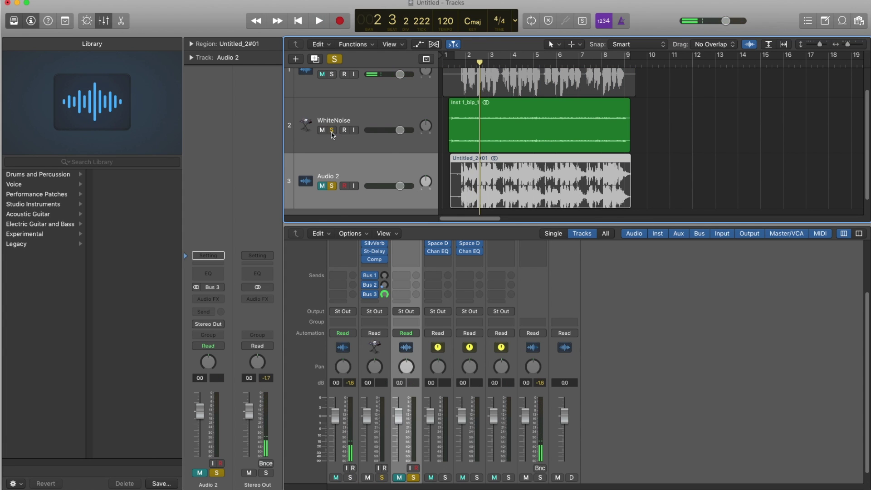
{"action": "scroll", "coordinate": [376, 131], "scroll_direction": "up", "scroll_amount": 2}
{"action": "left_click", "coordinate": [320, 101]}
{"action": "left_click", "coordinate": [323, 102]}
{"action": "left_click", "coordinate": [329, 155]}
{"action": "scroll", "coordinate": [325, 163], "scroll_direction": "down", "scroll_amount": 3}
{"action": "left_click", "coordinate": [322, 167]}
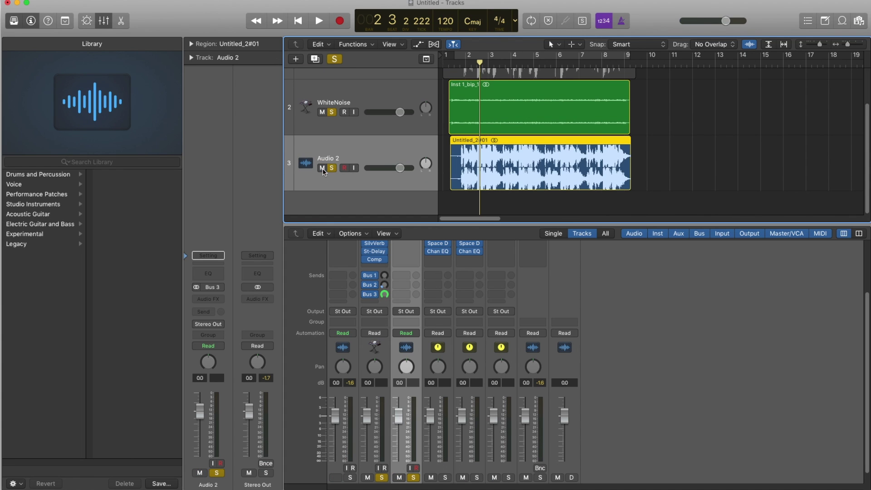
{"action": "key", "text": "space"}
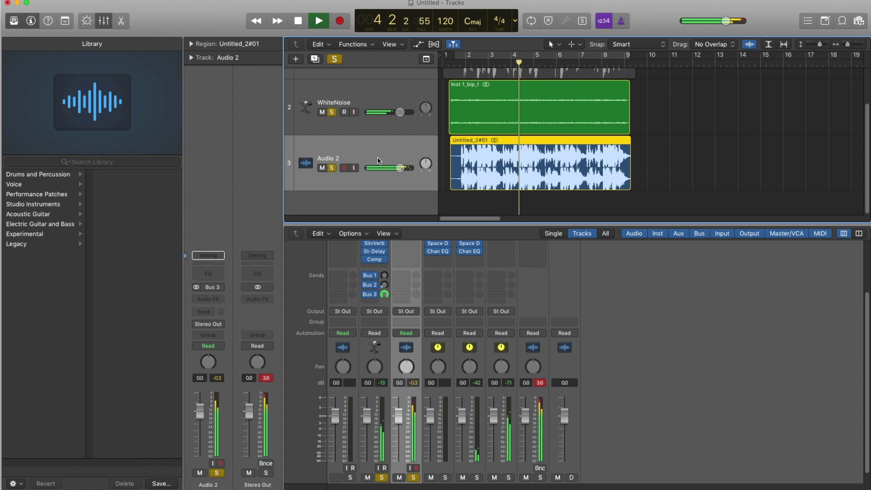
{"action": "key", "text": "space"}
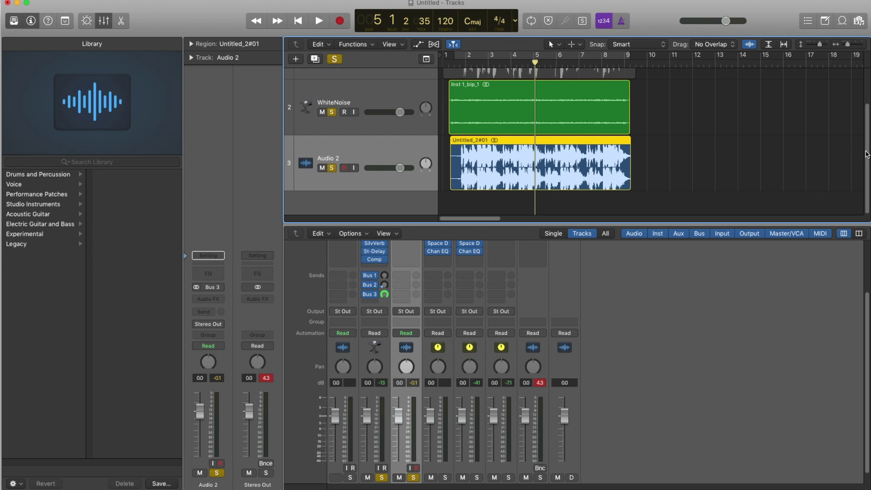
Open EVOC 20 TrackOscillator on the WhiteNoise track and take Audio 2 out of solo
{"action": "mouse_move", "coordinate": [867, 153]}
{"action": "left_mouse_down"}
{"action": "mouse_move", "coordinate": [870, 142]}
{"action": "mouse_move", "coordinate": [867, 157]}
{"action": "left_mouse_up"}
{"action": "scroll", "coordinate": [478, 159], "scroll_direction": "up", "scroll_amount": 2}
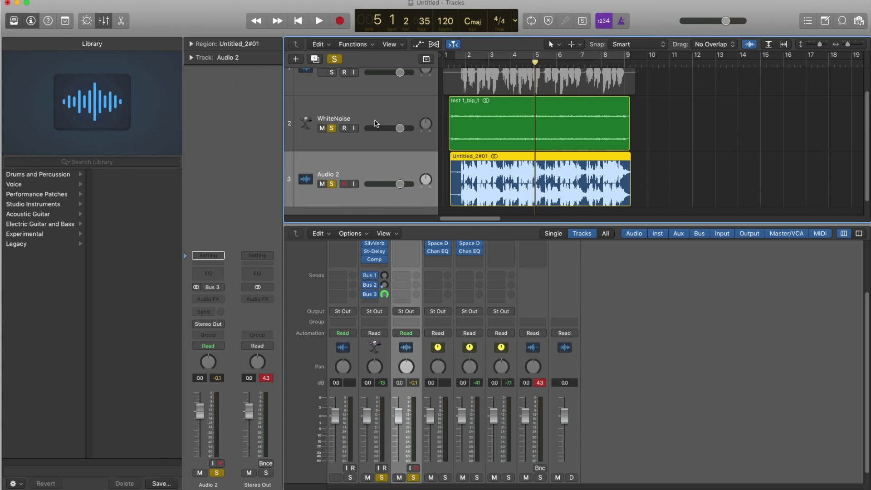
{"action": "left_click", "coordinate": [350, 112]}
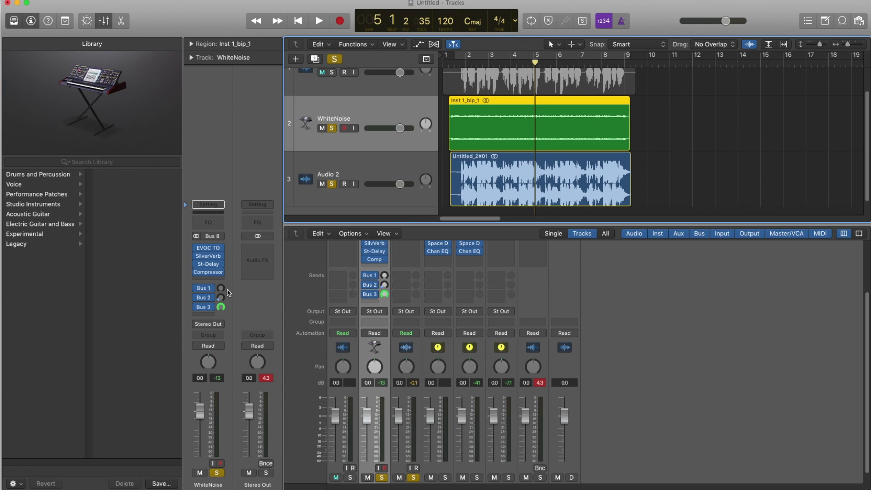
{"action": "left_click", "coordinate": [211, 248]}
{"action": "left_click", "coordinate": [332, 183]}
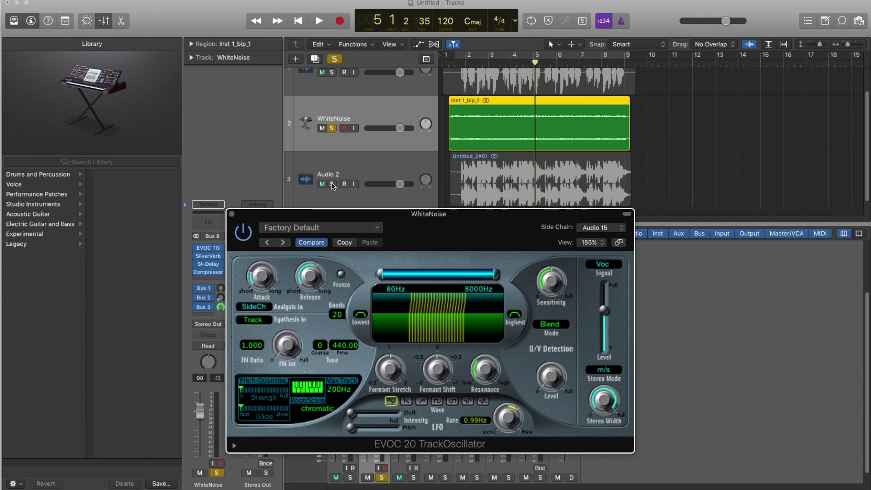
Adjust the Formant Shift slightly and set the TrackOscillator's frequency range to 120–5000 Hz, listening during playback
{"action": "left_click_drag", "start_coordinate": [380, 274], "coordinate": [415, 277]}
{"action": "left_click_drag", "start_coordinate": [453, 276], "coordinate": [484, 276]}
{"action": "left_click_drag", "start_coordinate": [439, 368], "coordinate": [443, 358]}
{"action": "key", "text": "space"}
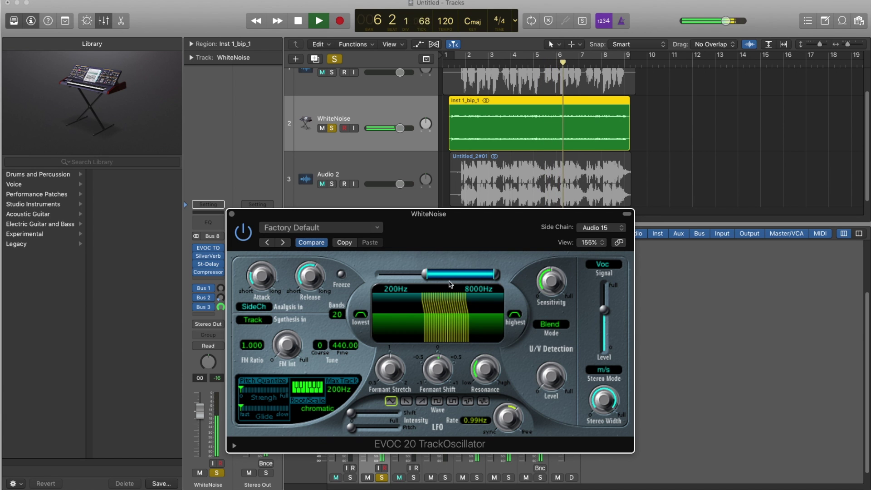
{"action": "left_click_drag", "start_coordinate": [457, 278], "coordinate": [436, 278]}
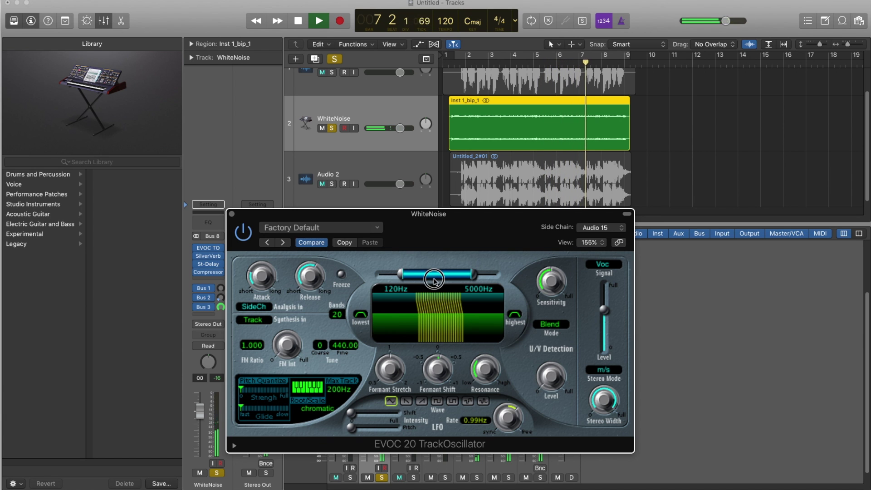
{"action": "key", "text": "space"}
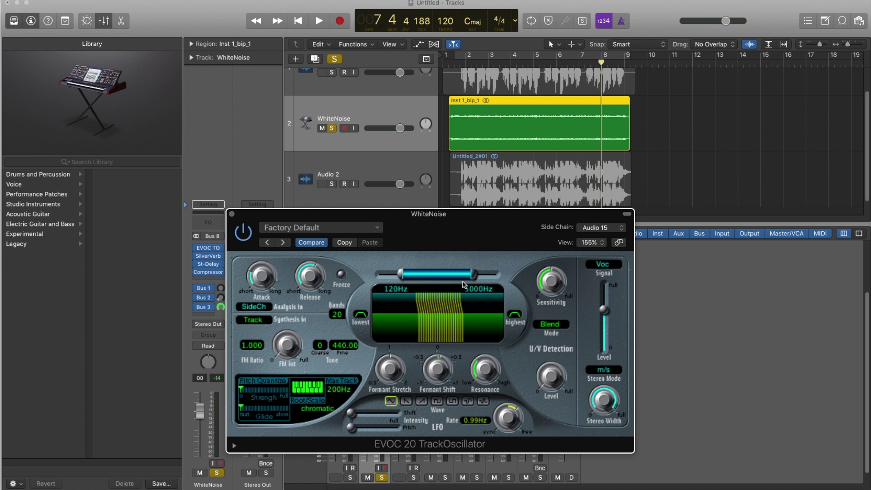
{"action": "left_click_drag", "start_coordinate": [464, 214], "coordinate": [393, 161]}
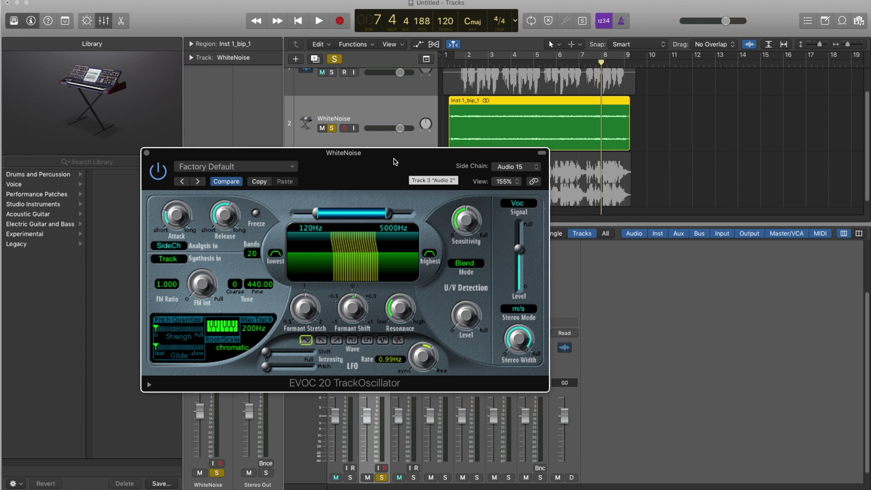
{"action": "left_click_drag", "start_coordinate": [396, 162], "coordinate": [544, 232]}
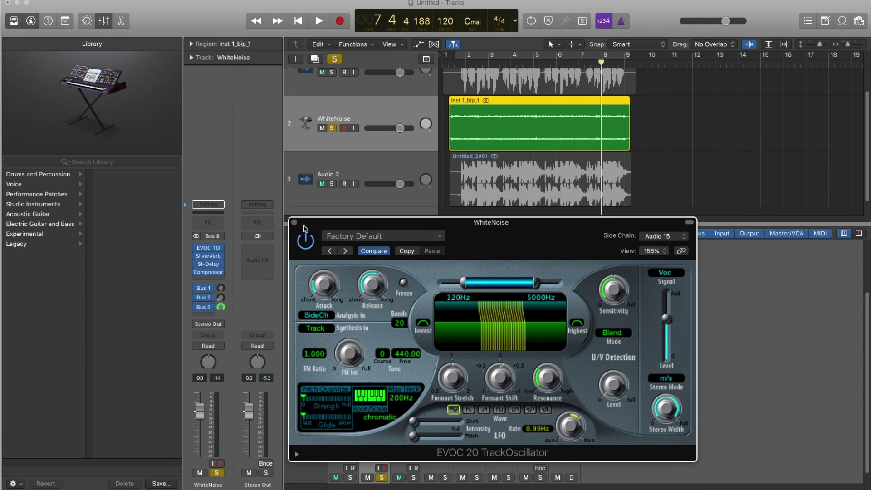
{"action": "left_click_drag", "start_coordinate": [313, 226], "coordinate": [353, 210]}
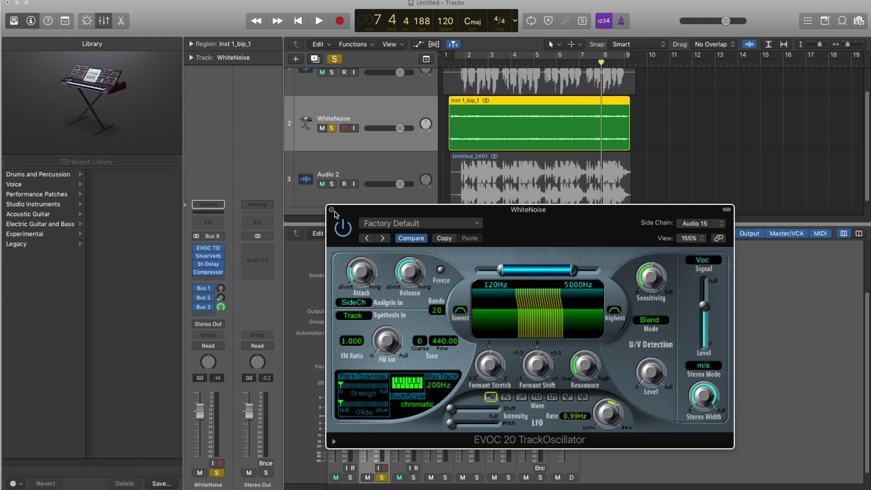